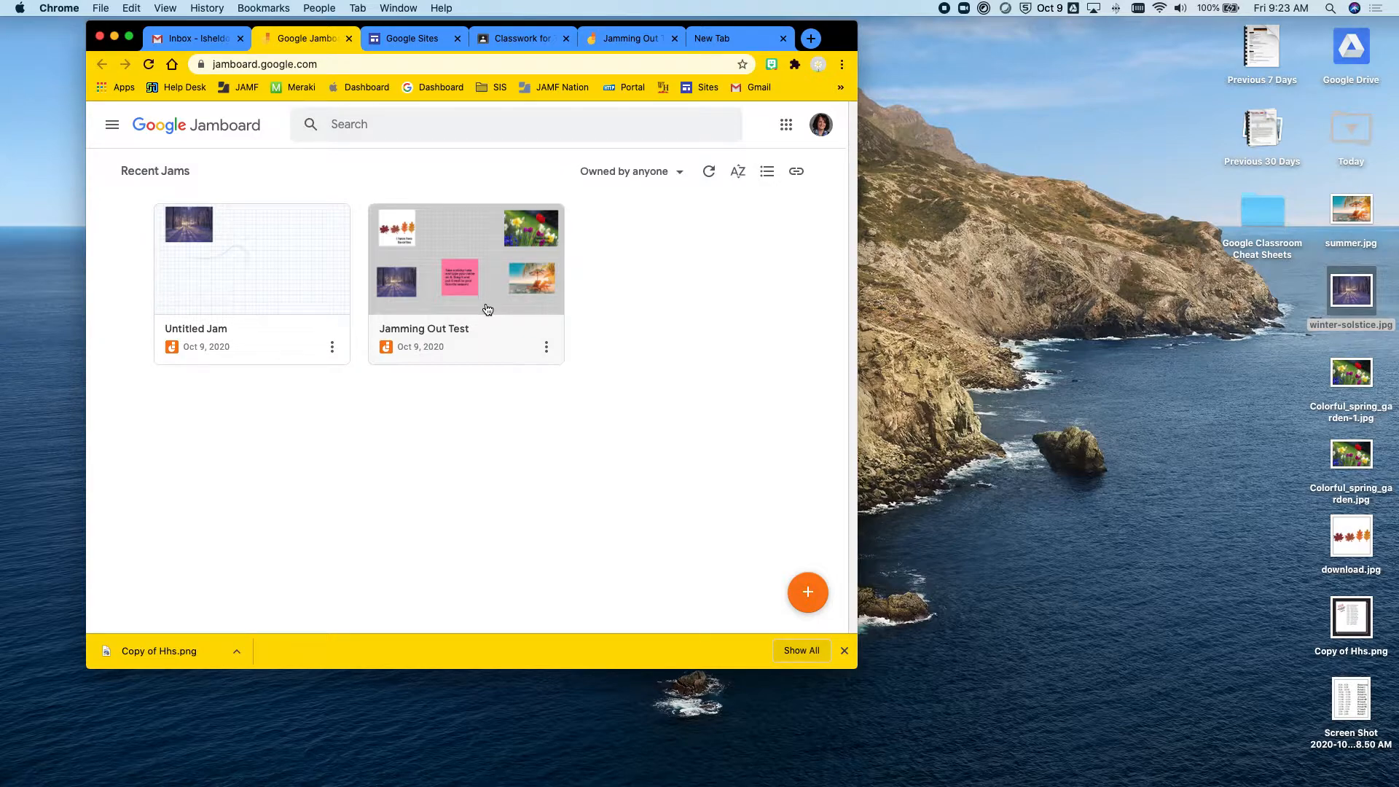
- Create a new jam and rename it "Strawberry Jam"
left_click(809, 596)
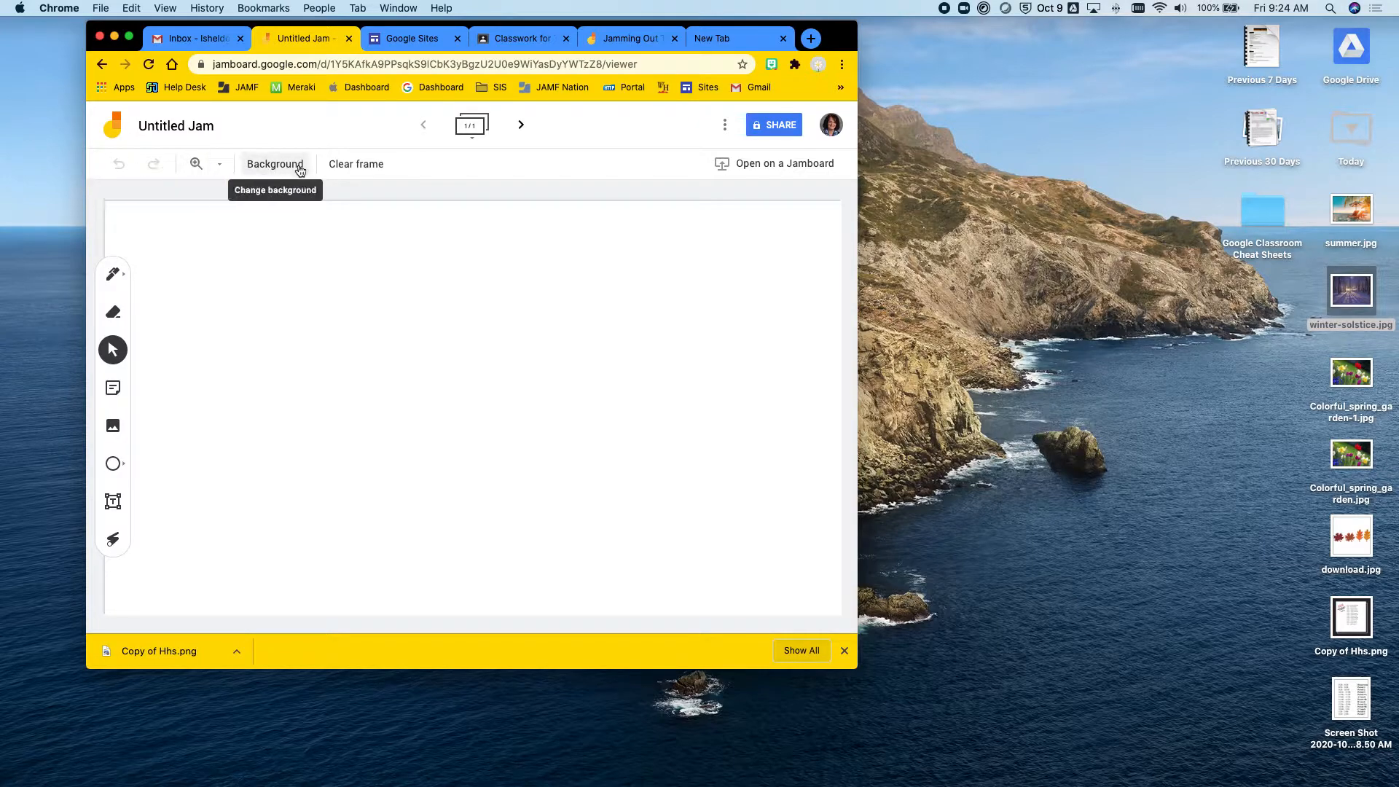
left_click(183, 126)
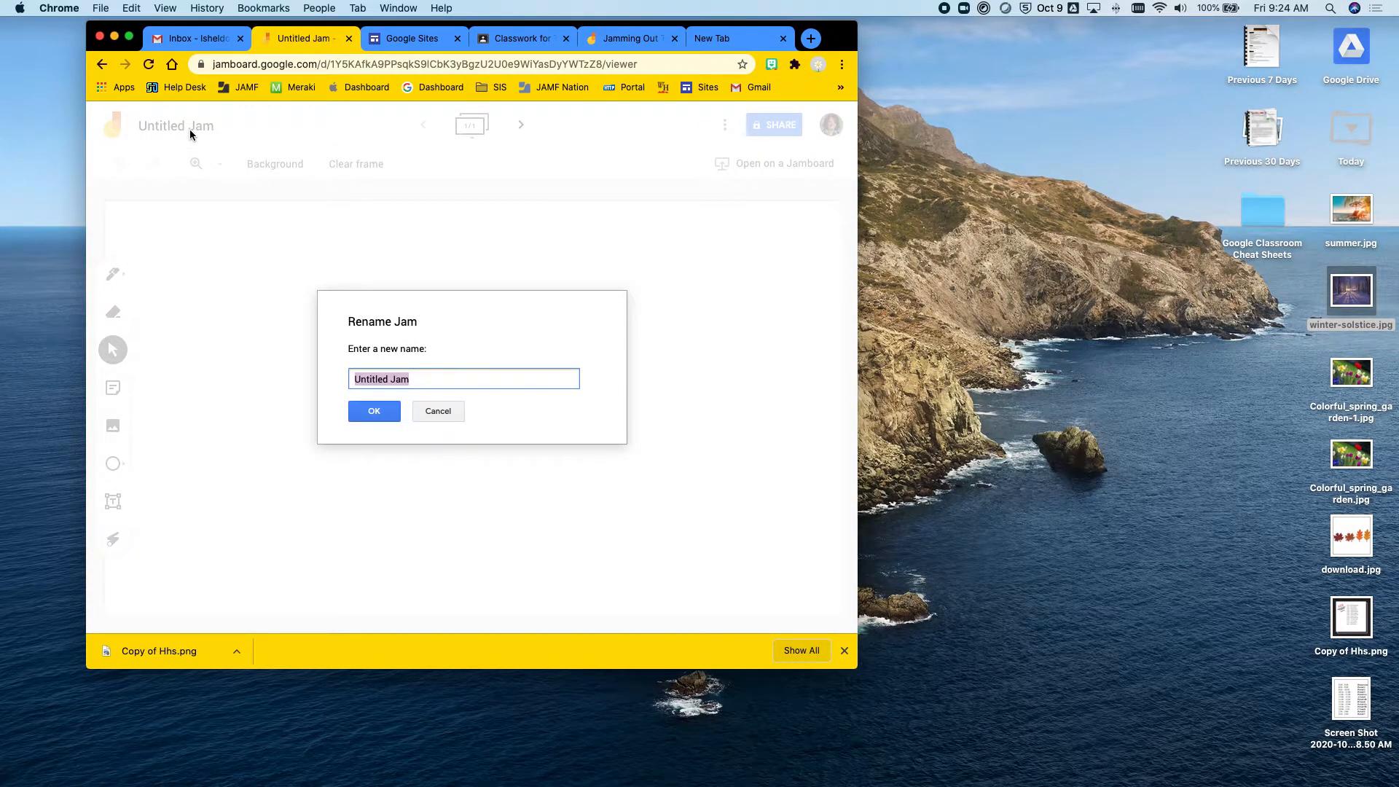
type("Strawberry Jam")
left_click(379, 411)
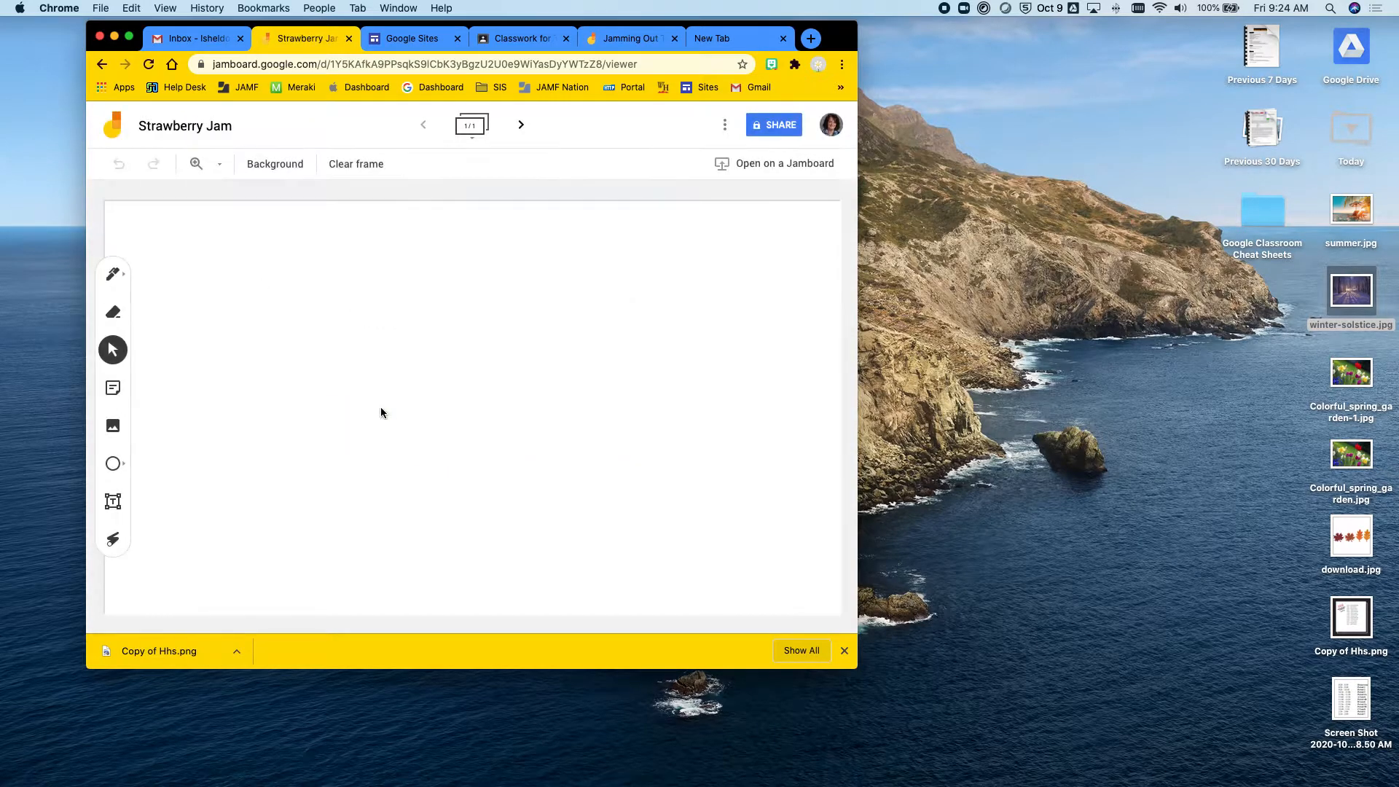
- Try the lined and grey grid backgrounds on the frame and return it to plain white
left_click(274, 166)
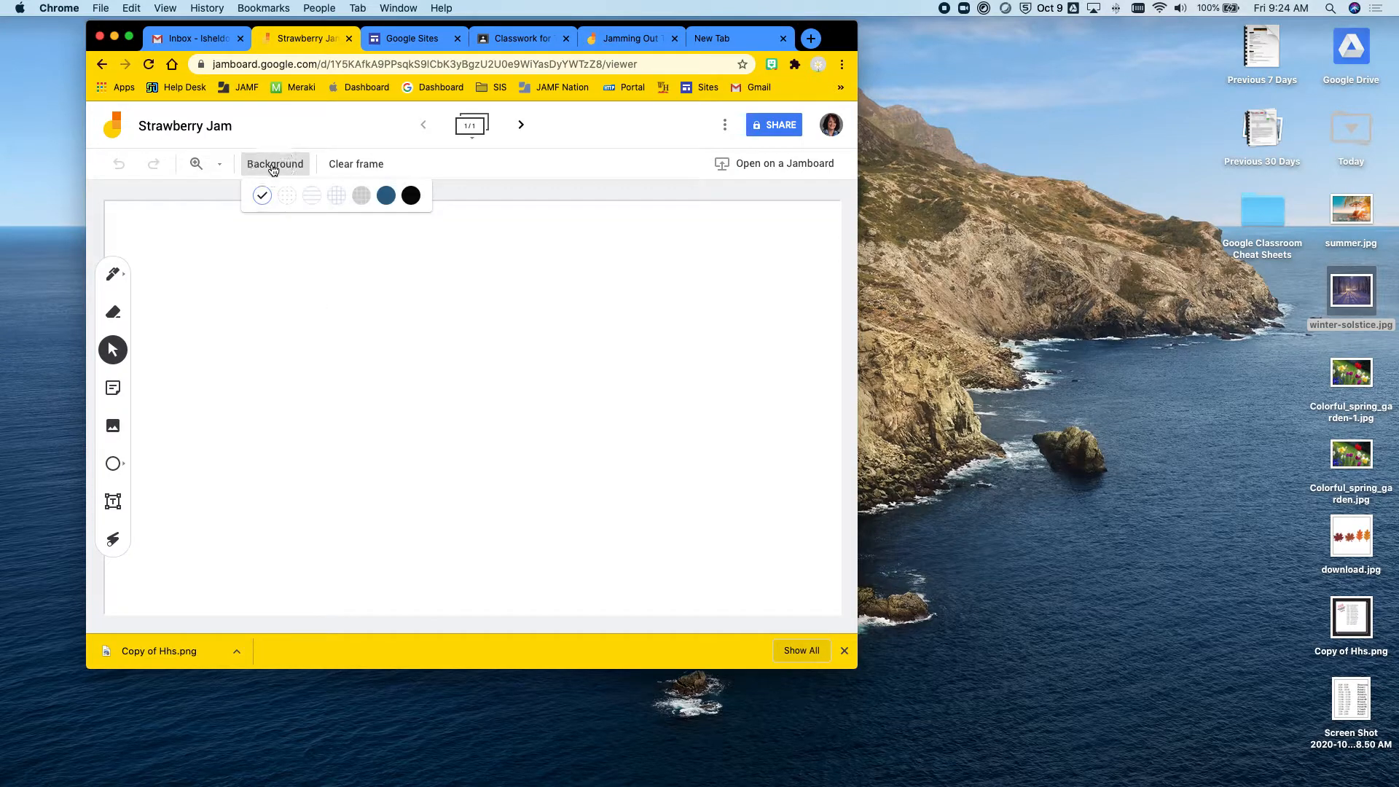
left_click(308, 196)
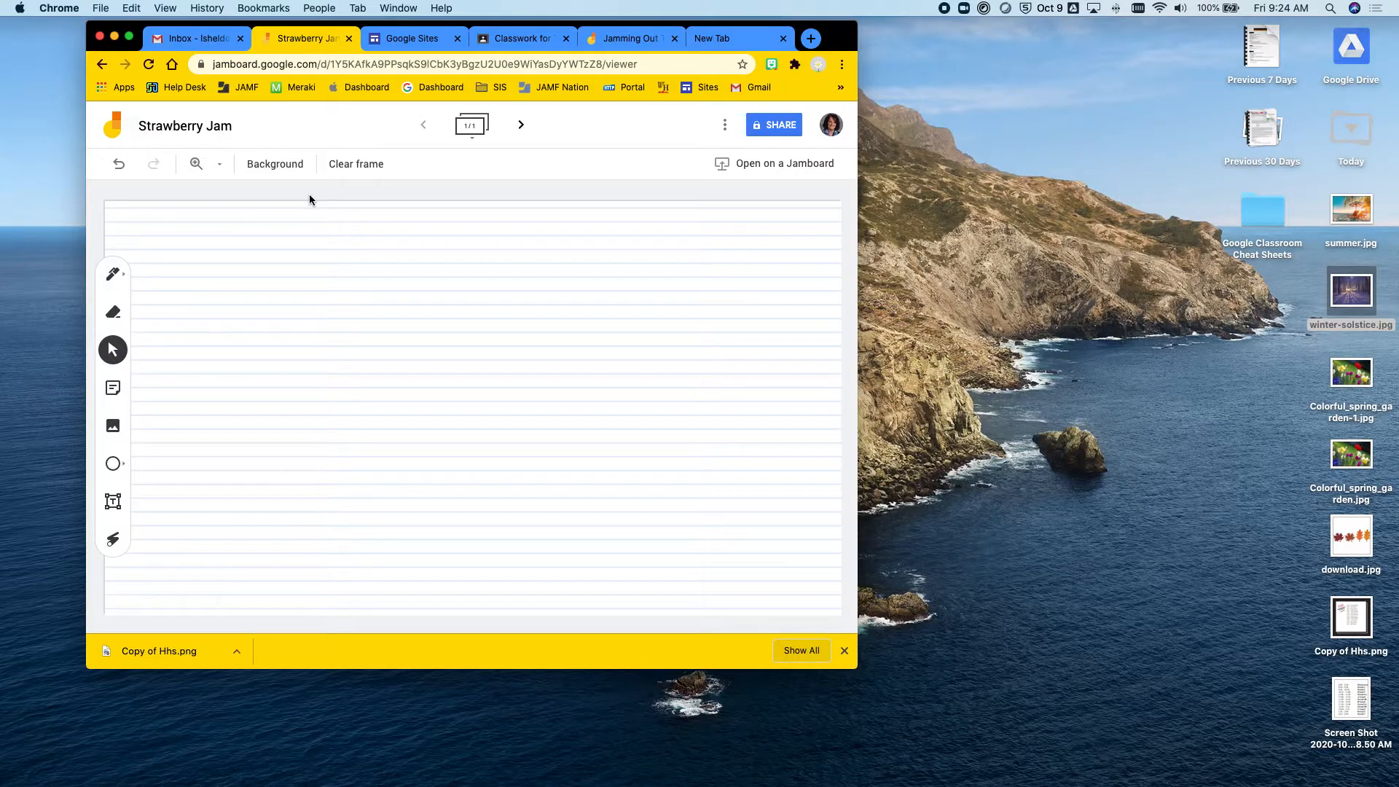
left_click(288, 175)
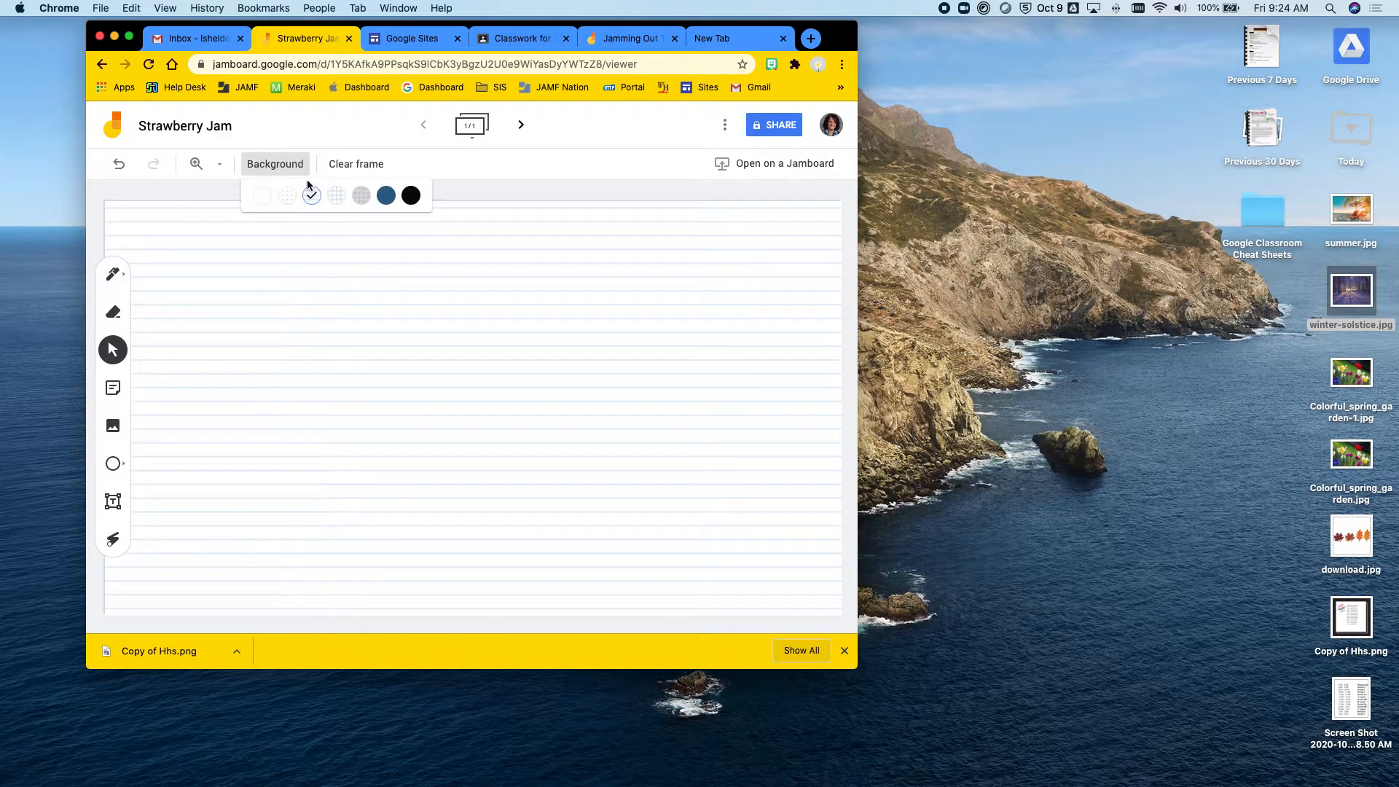
left_click(362, 194)
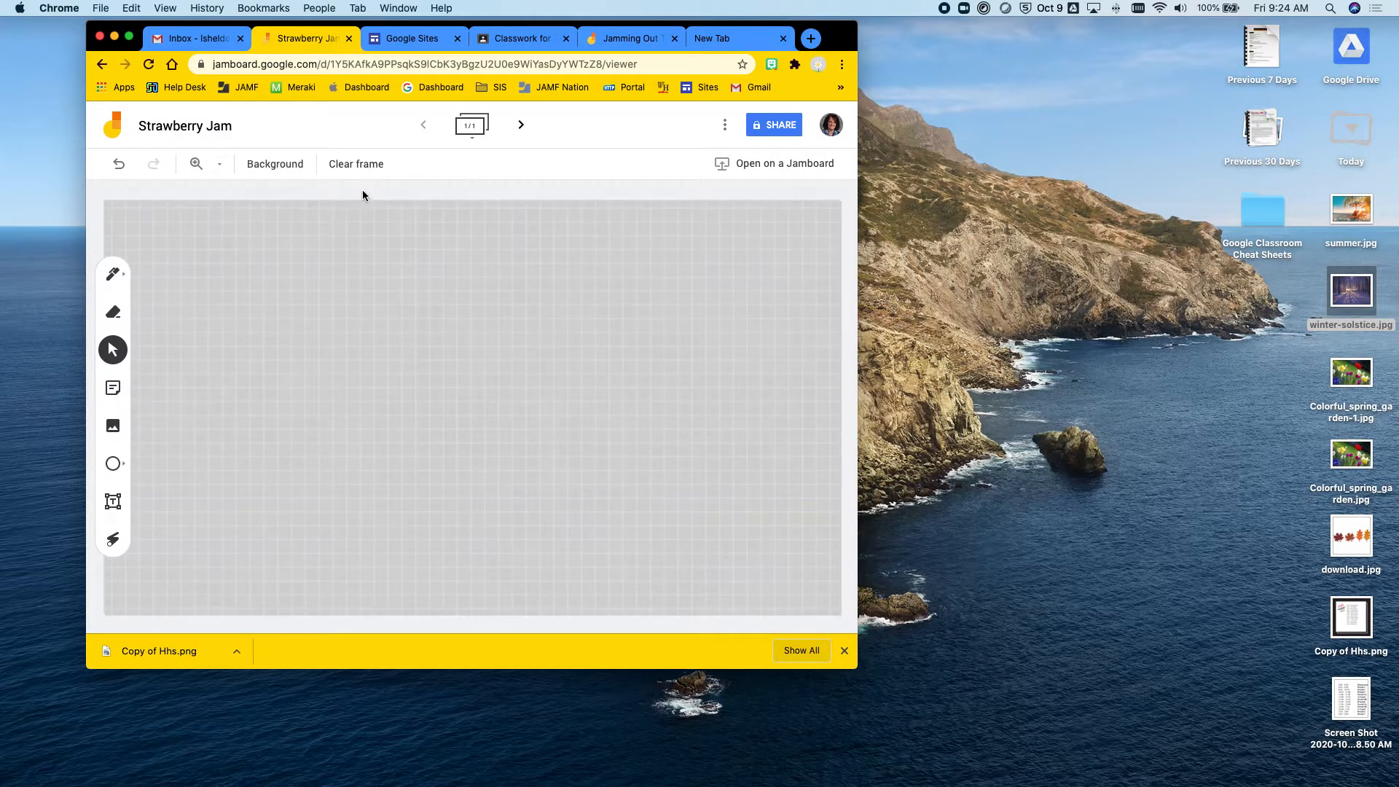
left_click(288, 164)
left_click(261, 192)
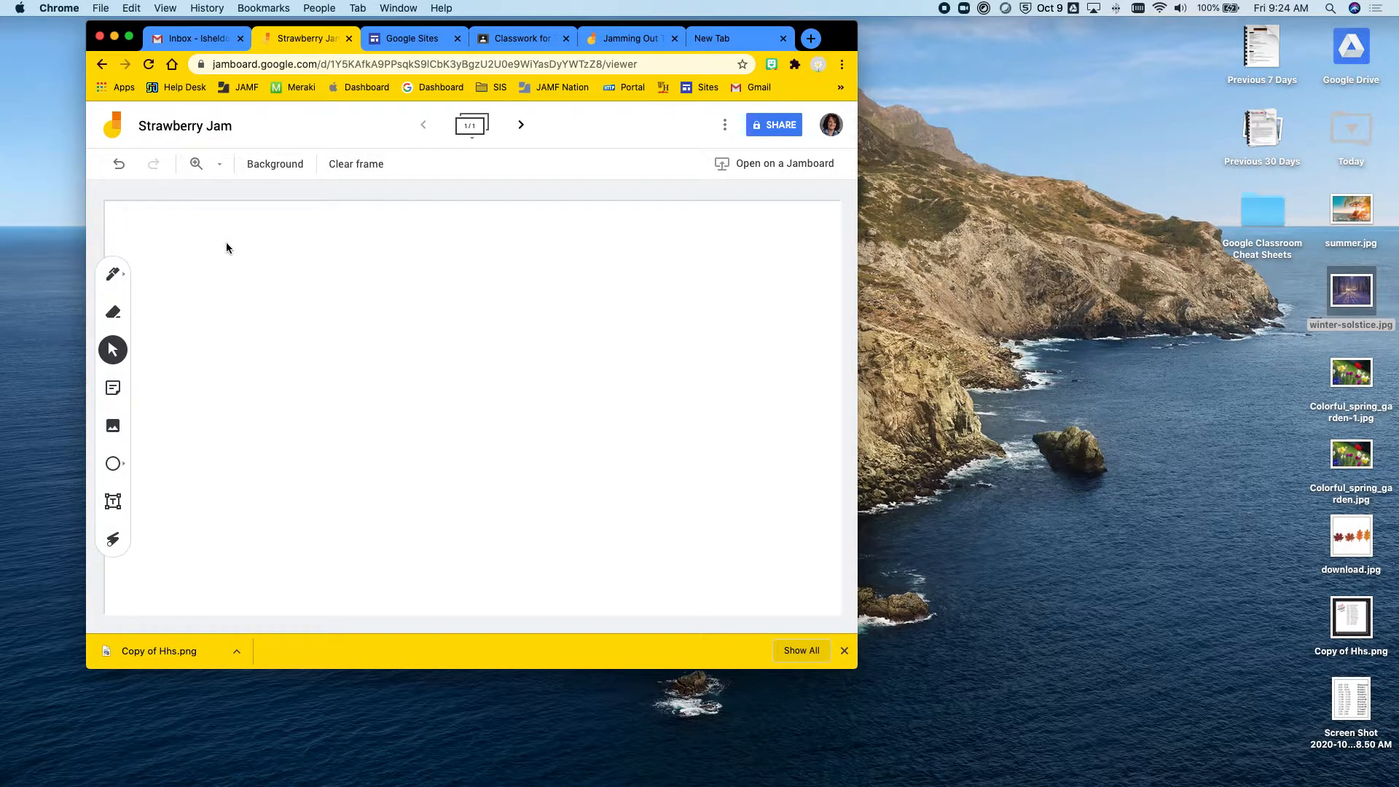
- Add a second blank frame to the jam and return to the first frame
left_click(521, 128)
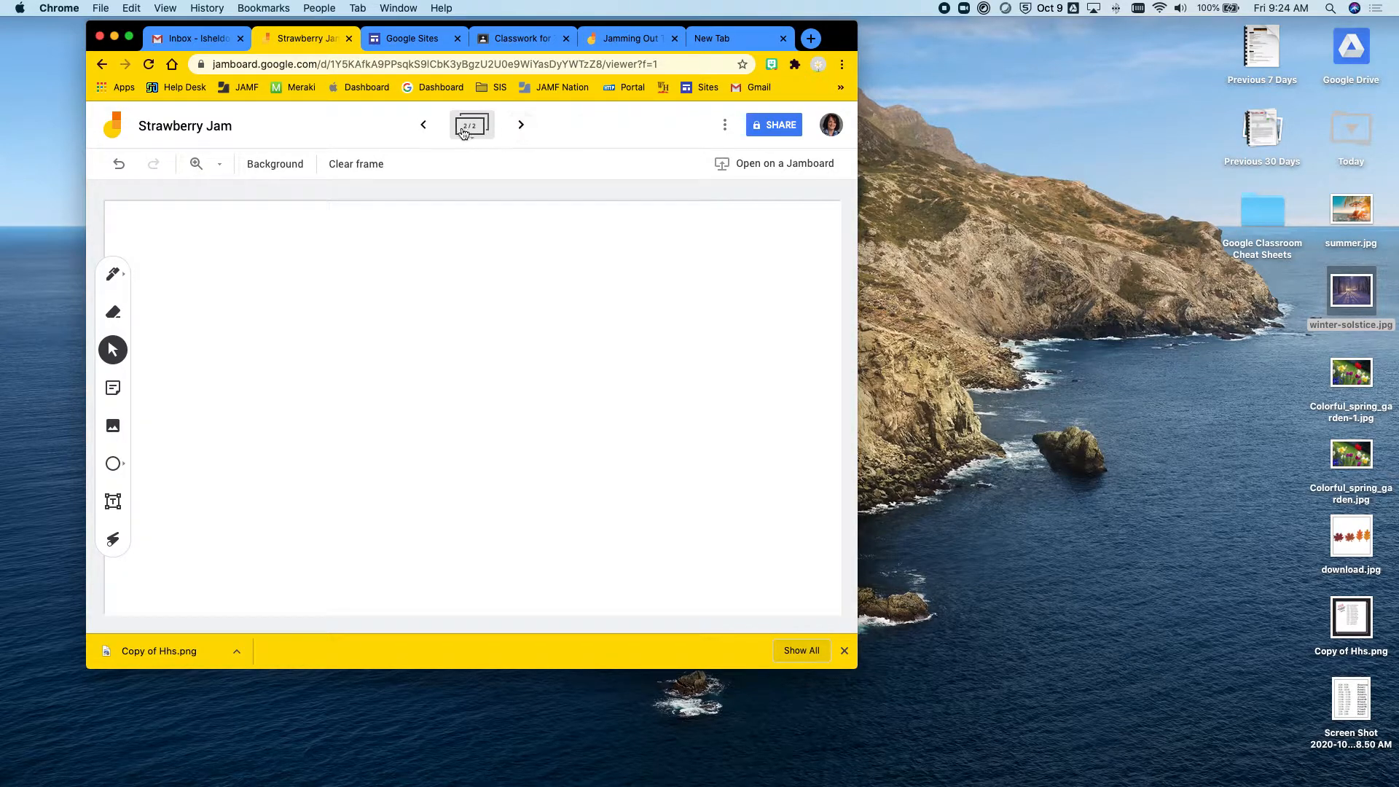
left_click(425, 128)
left_click(113, 275)
left_click(124, 278)
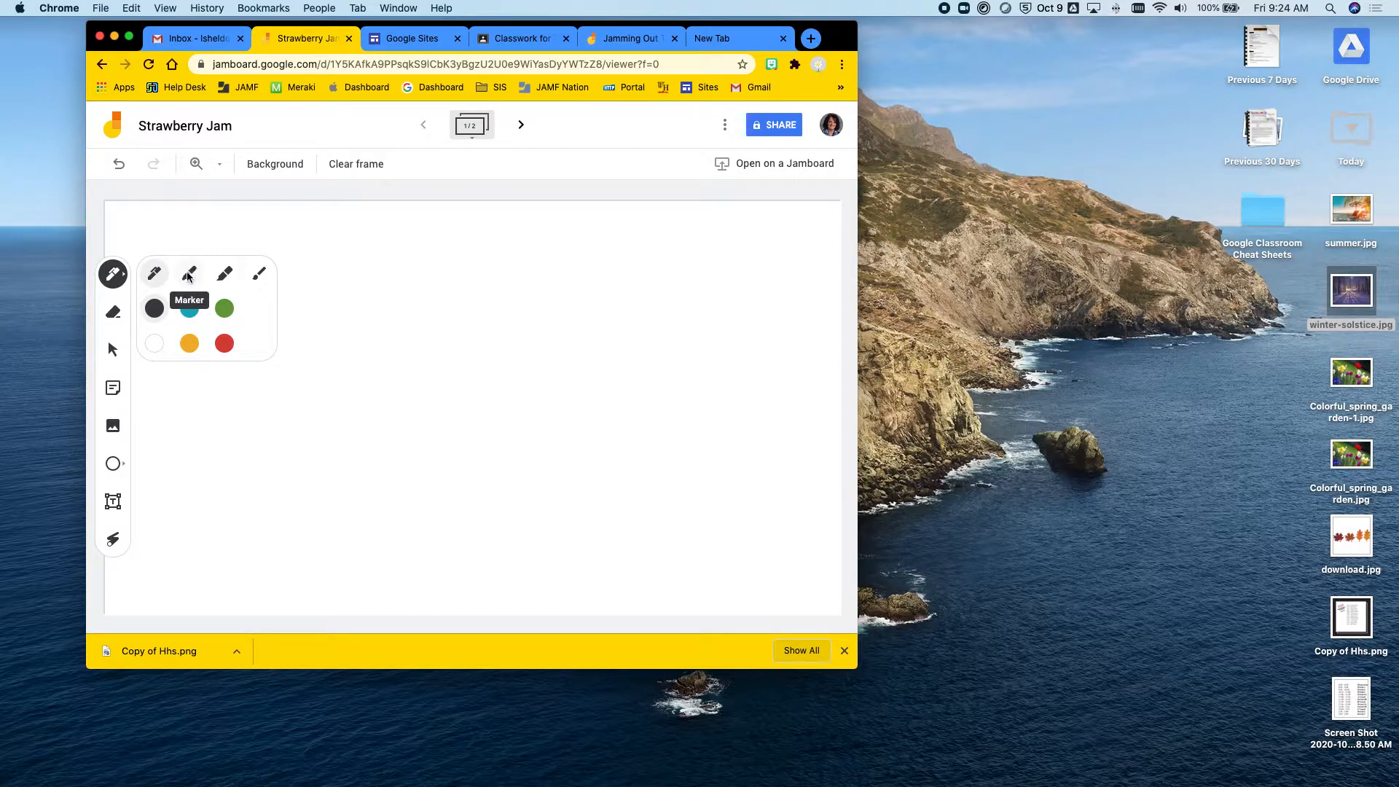
left_click(109, 313)
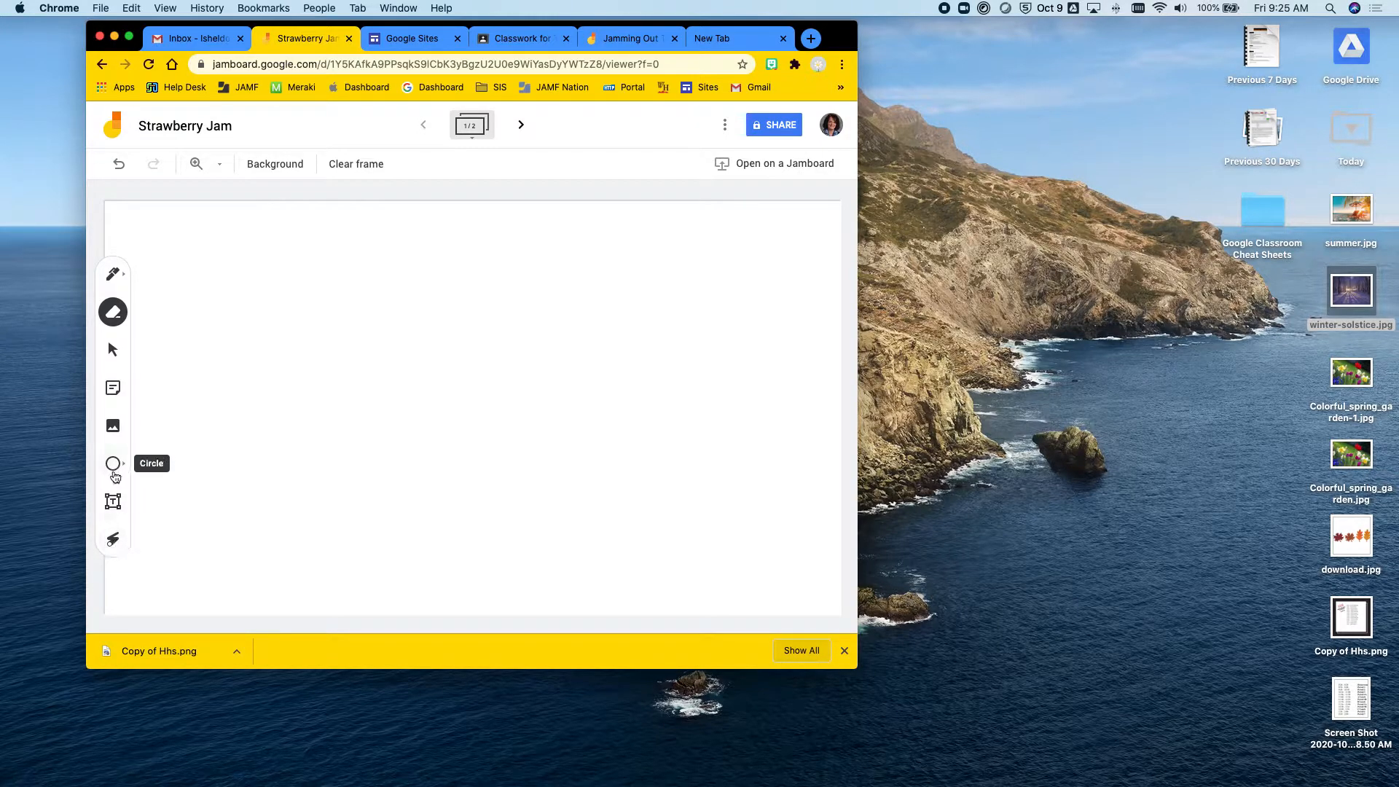
- Set the first frame's background to the grey grid
left_click(291, 166)
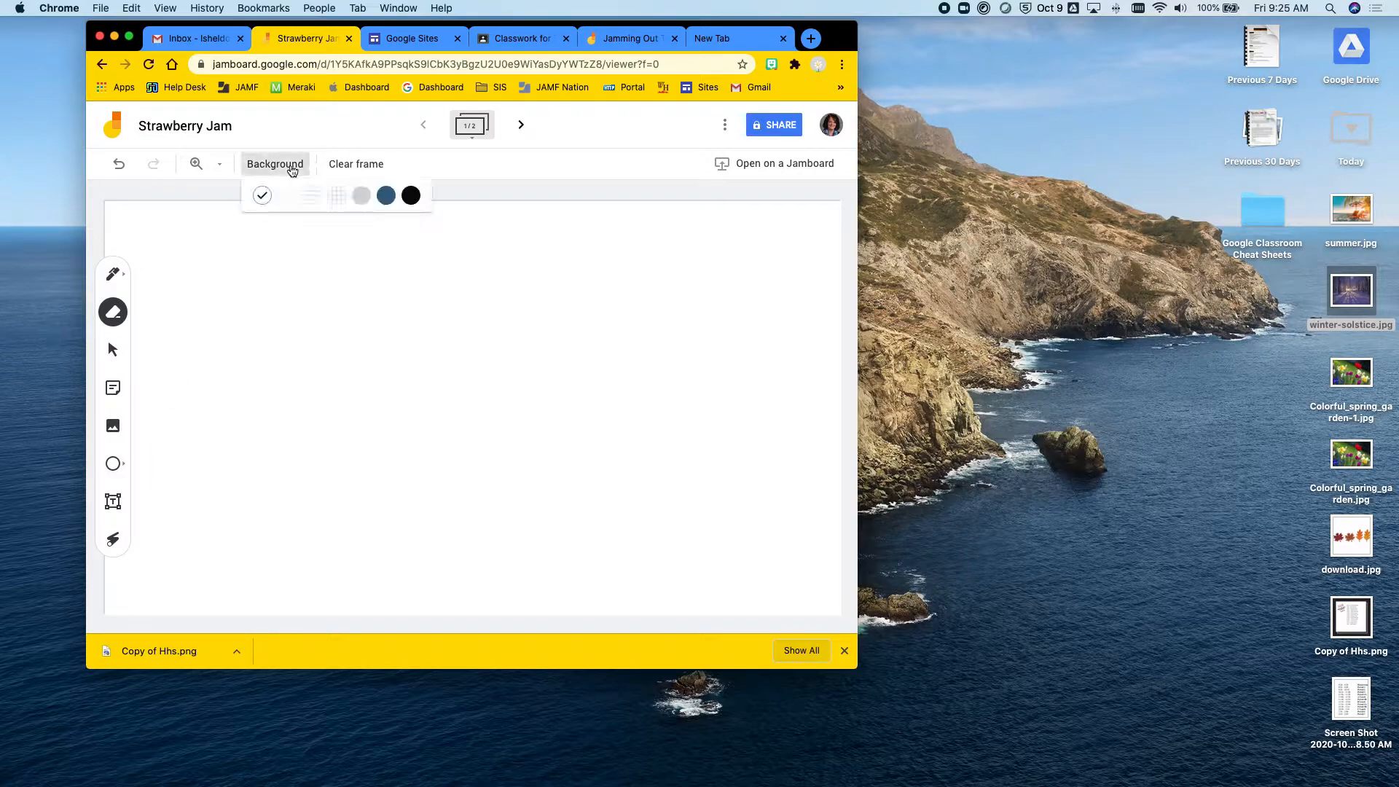
left_click(359, 198)
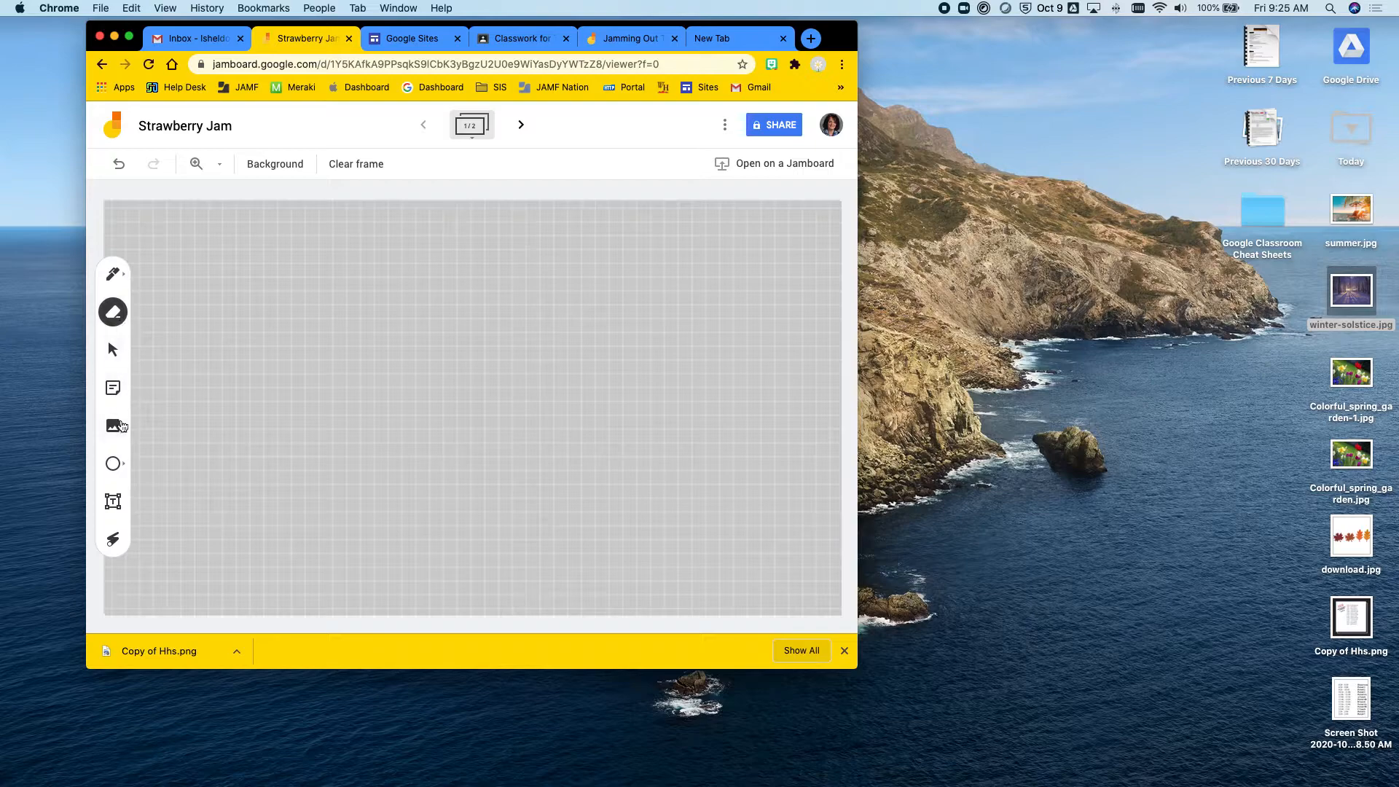
- Insert summer.jpg from the desktop, shrink it to about half size and place it in the frame's upper-left corner
left_click(115, 426)
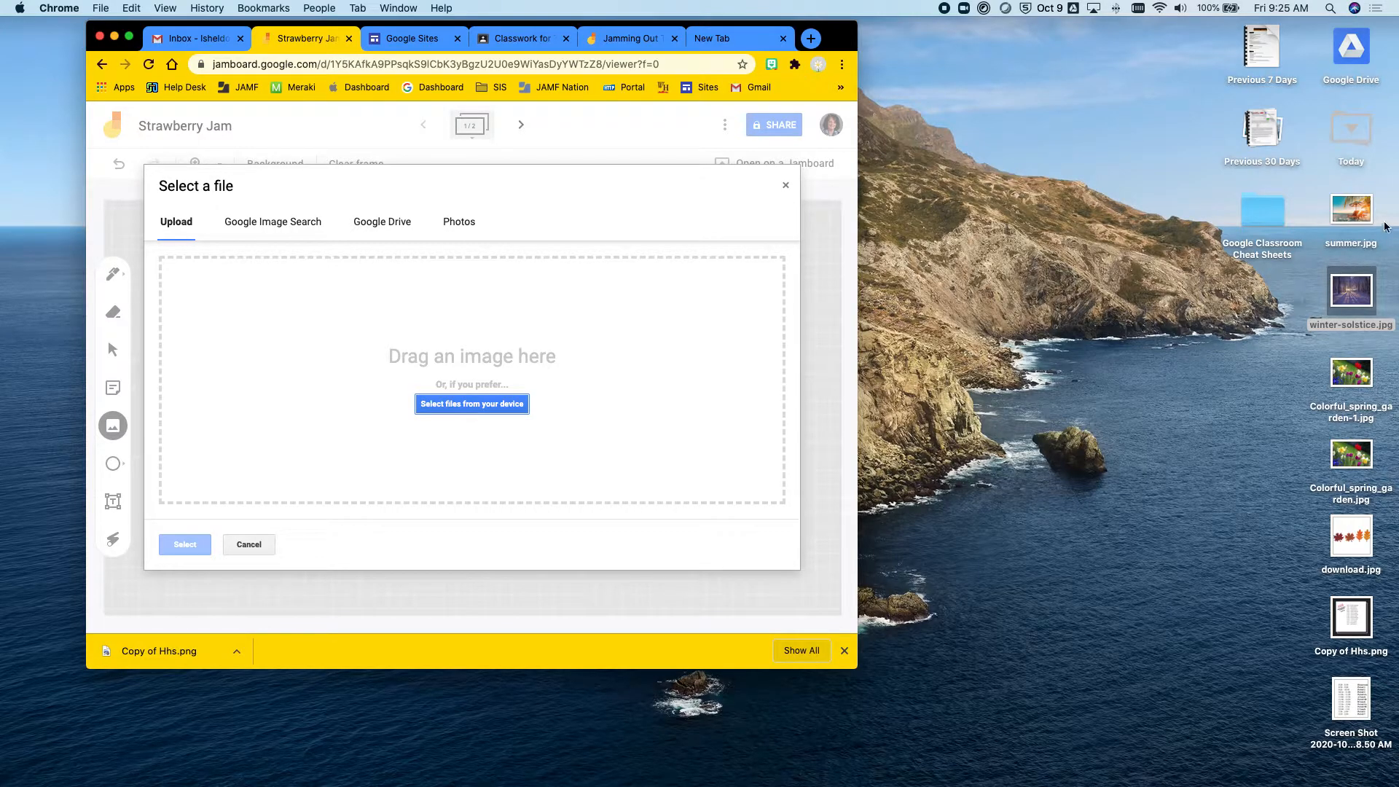
left_click_drag(1359, 215, 525, 396)
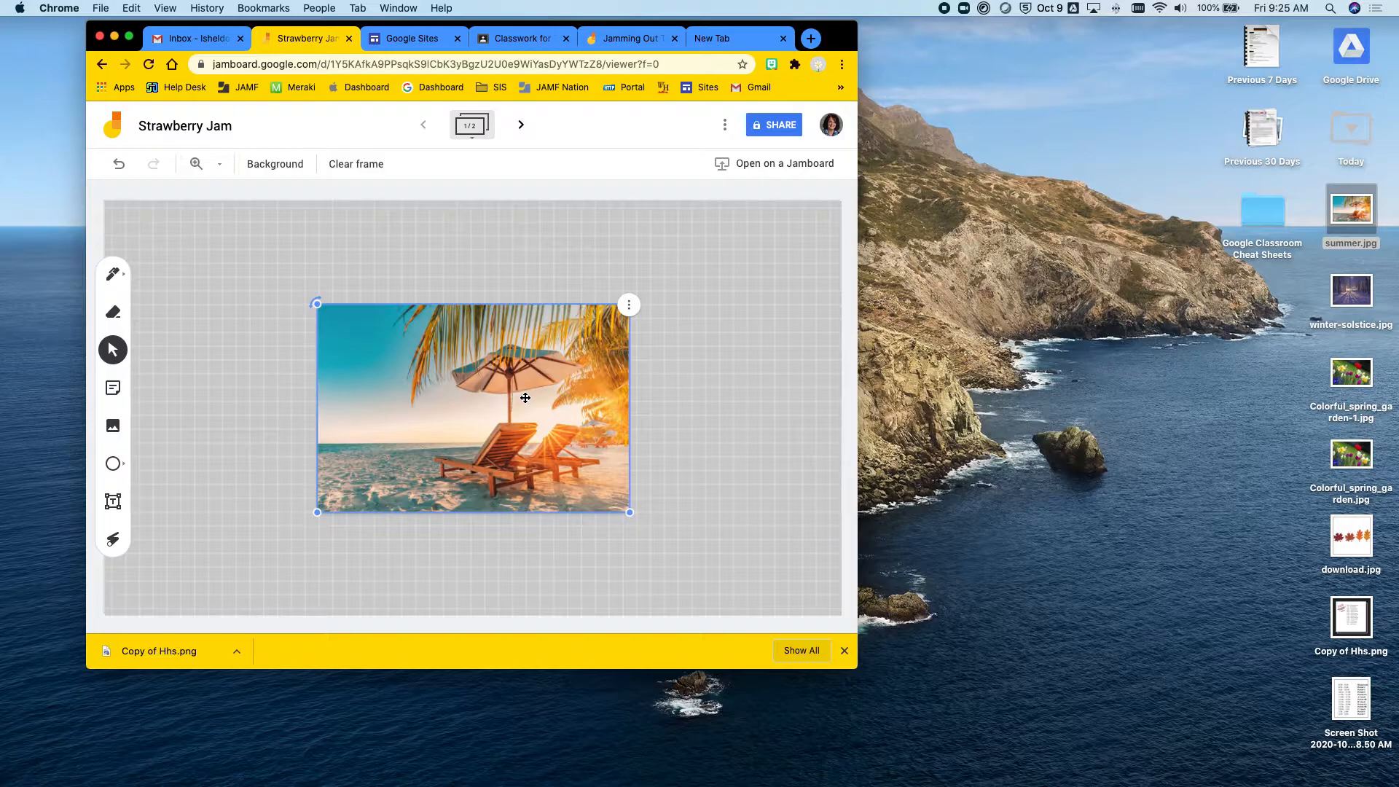
left_click_drag(524, 396, 352, 329)
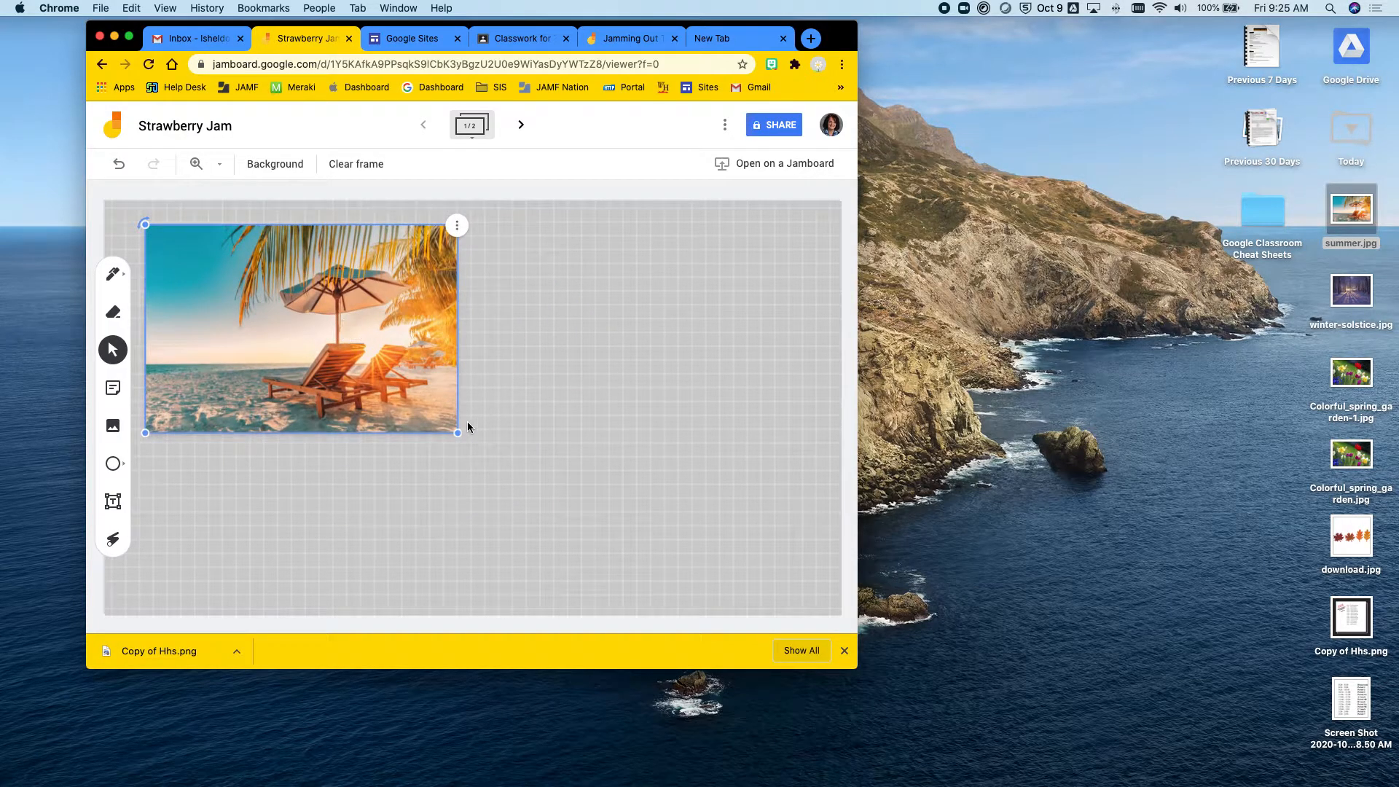
left_click_drag(461, 432, 298, 331)
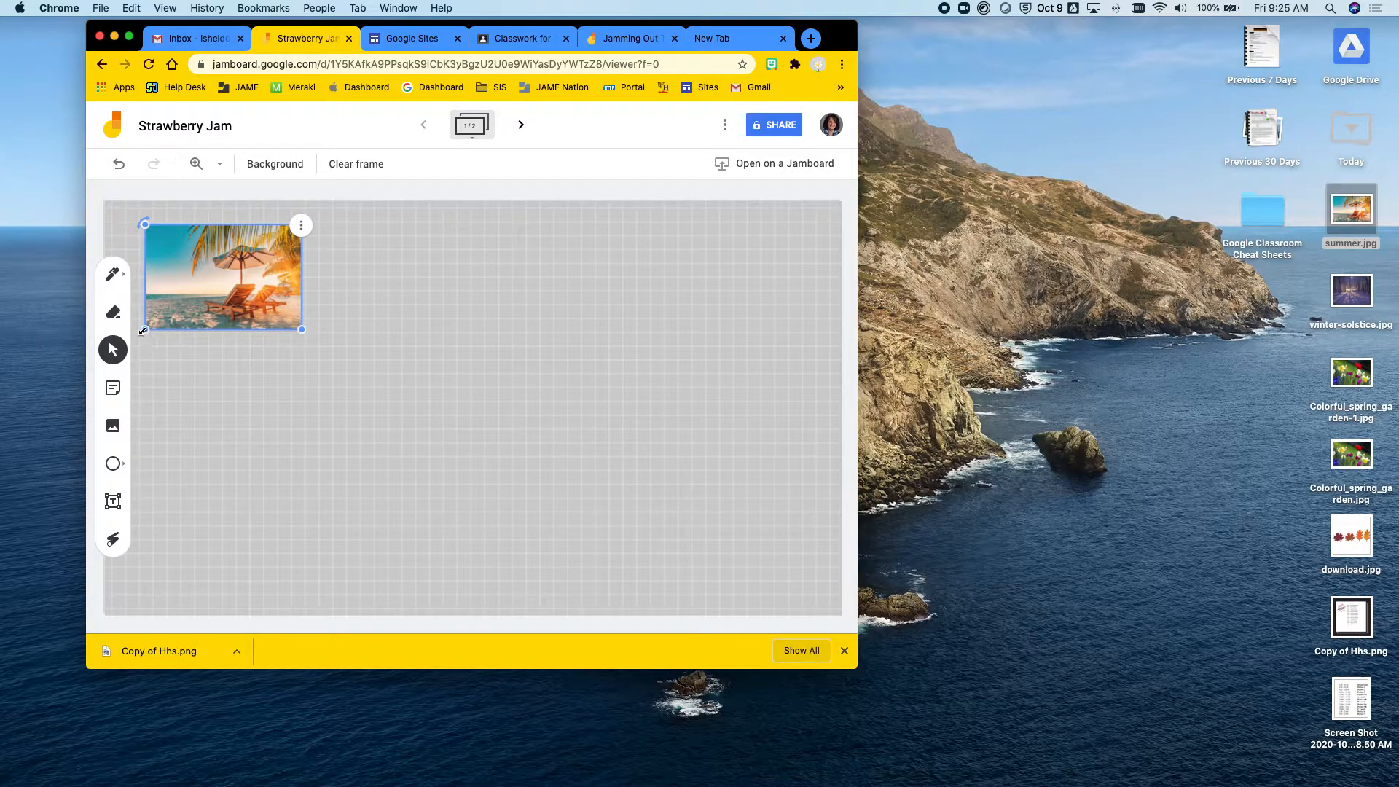
left_click(140, 223)
mouse_move(140, 224)
left_mouse_down()
mouse_move(129, 250)
mouse_move(135, 224)
left_mouse_up()
left_click(301, 227)
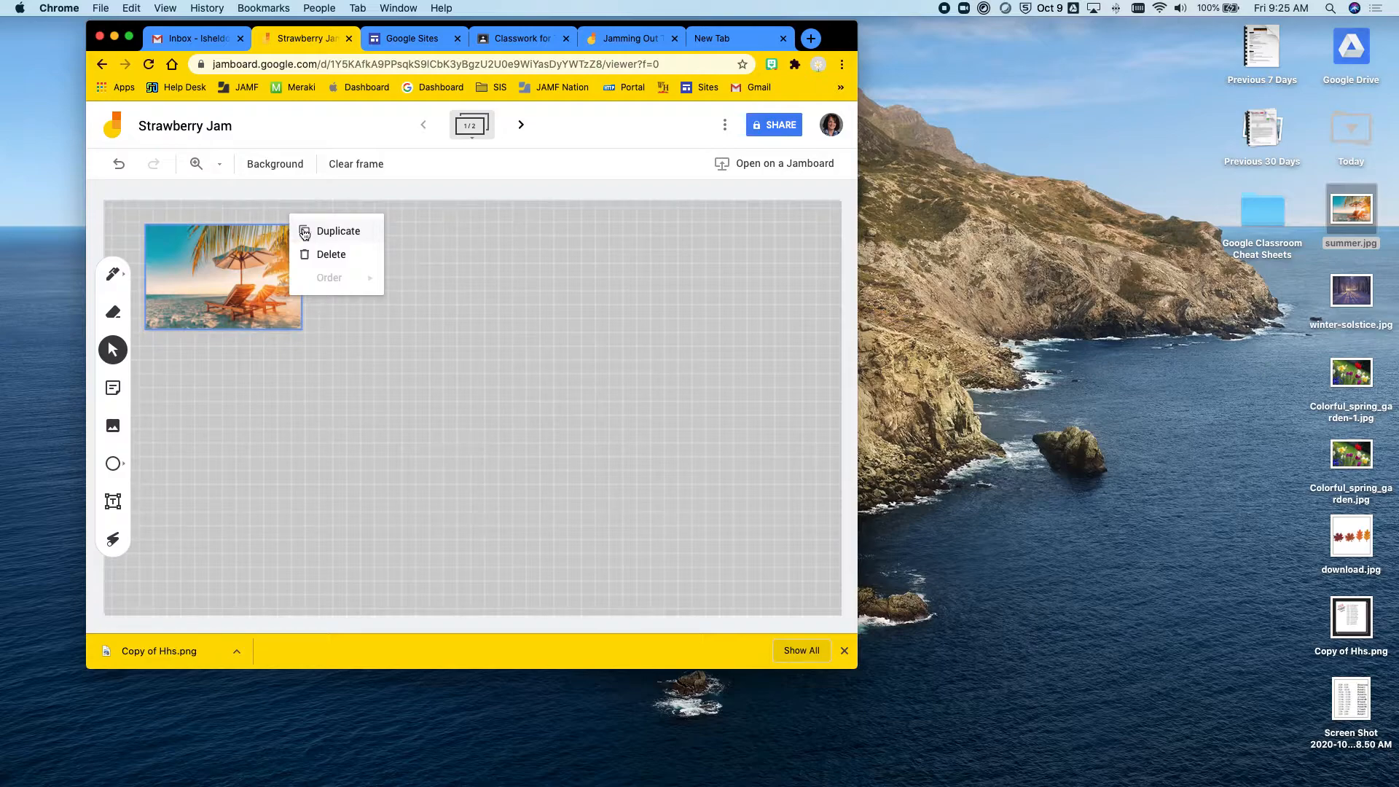
left_click(233, 358)
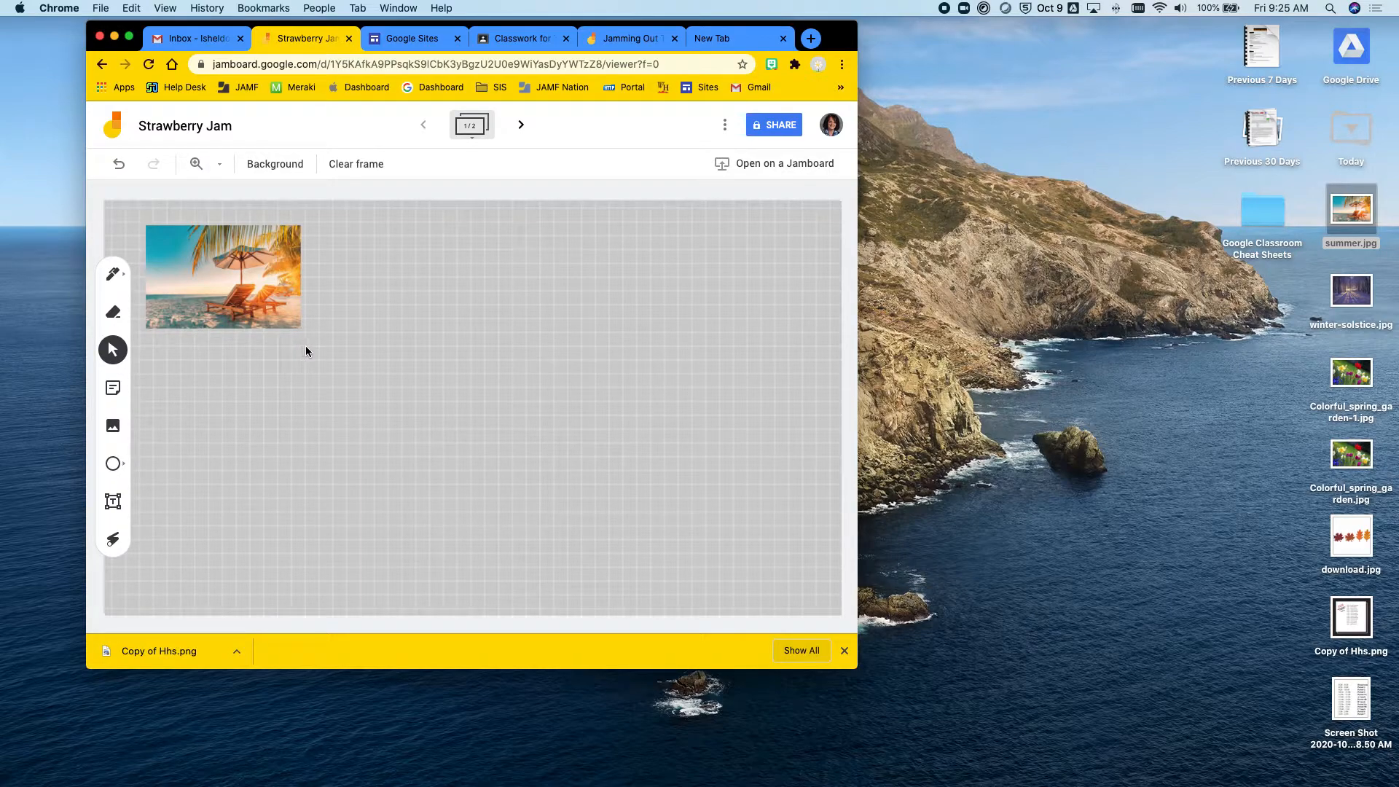
- Insert winter-solstice.jpg from the desktop, shrink it to about half size and place it in the frame's upper-right corner
left_click(112, 425)
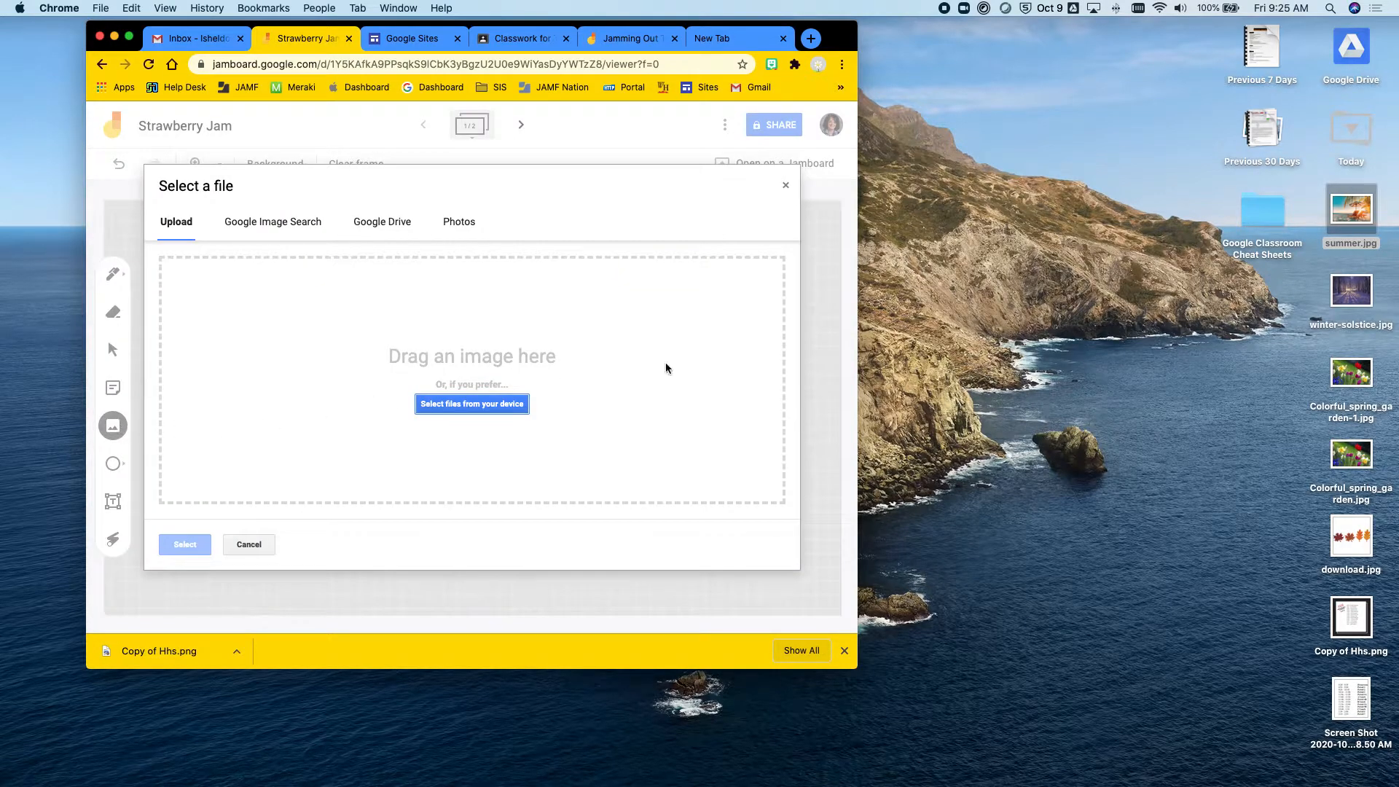
left_click_drag(1351, 290, 503, 393)
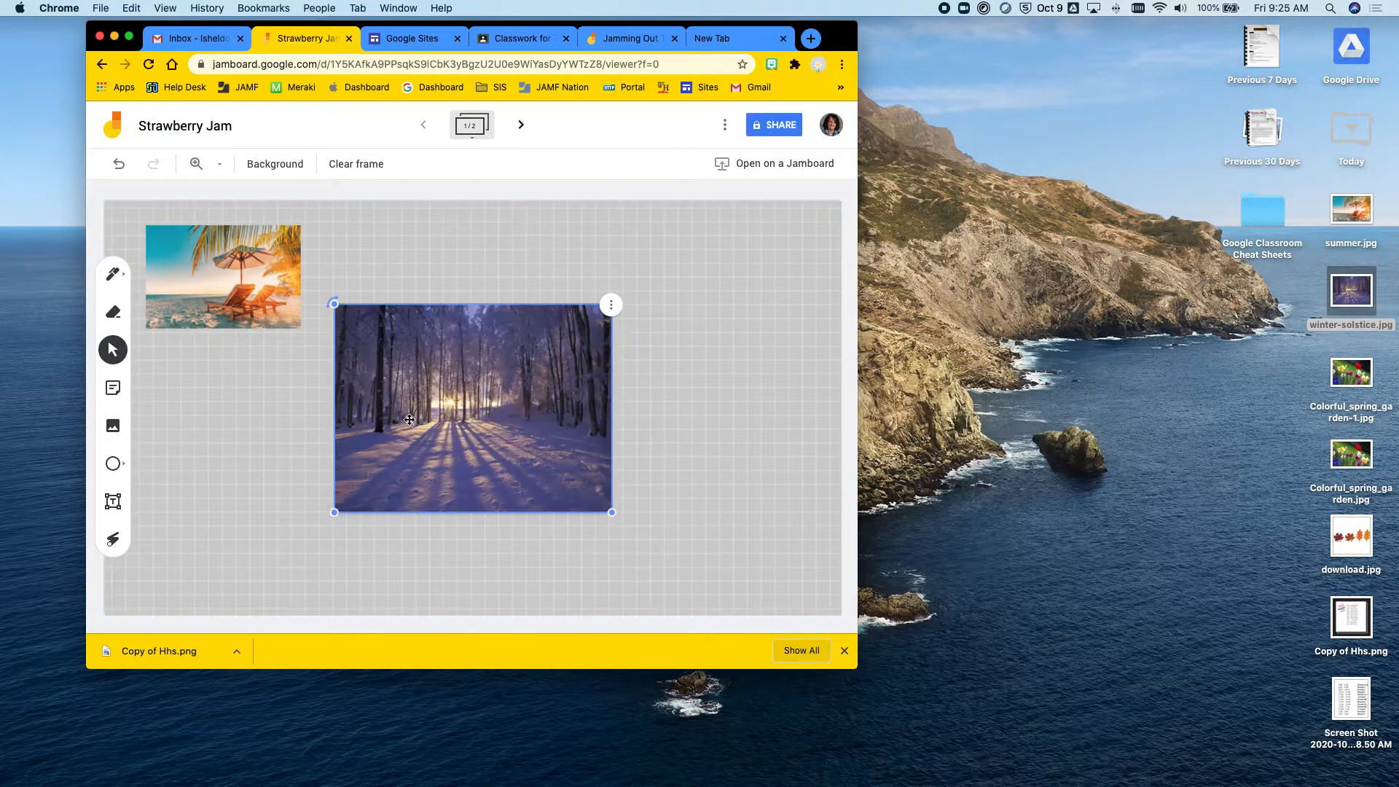
left_click_drag(334, 513, 464, 415)
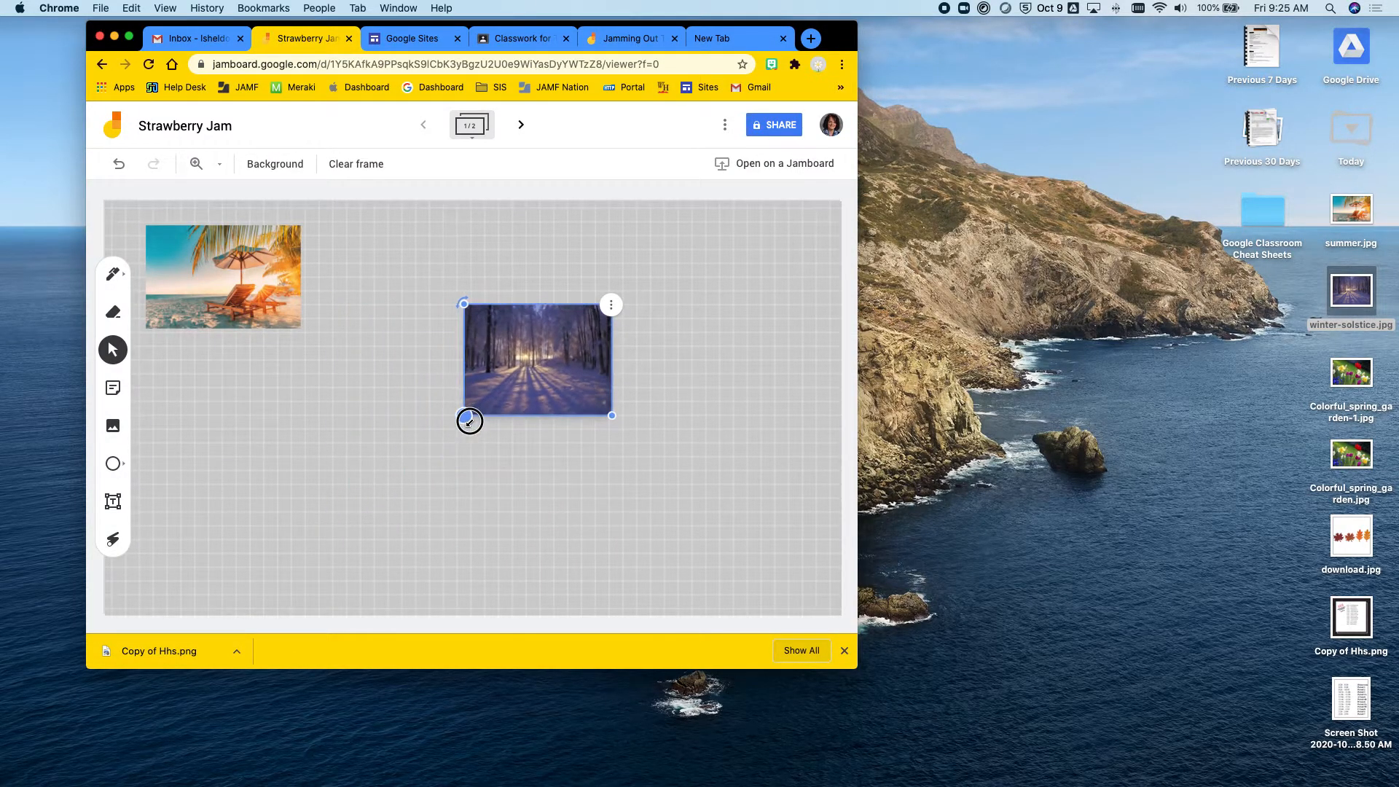
left_click_drag(534, 387, 715, 314)
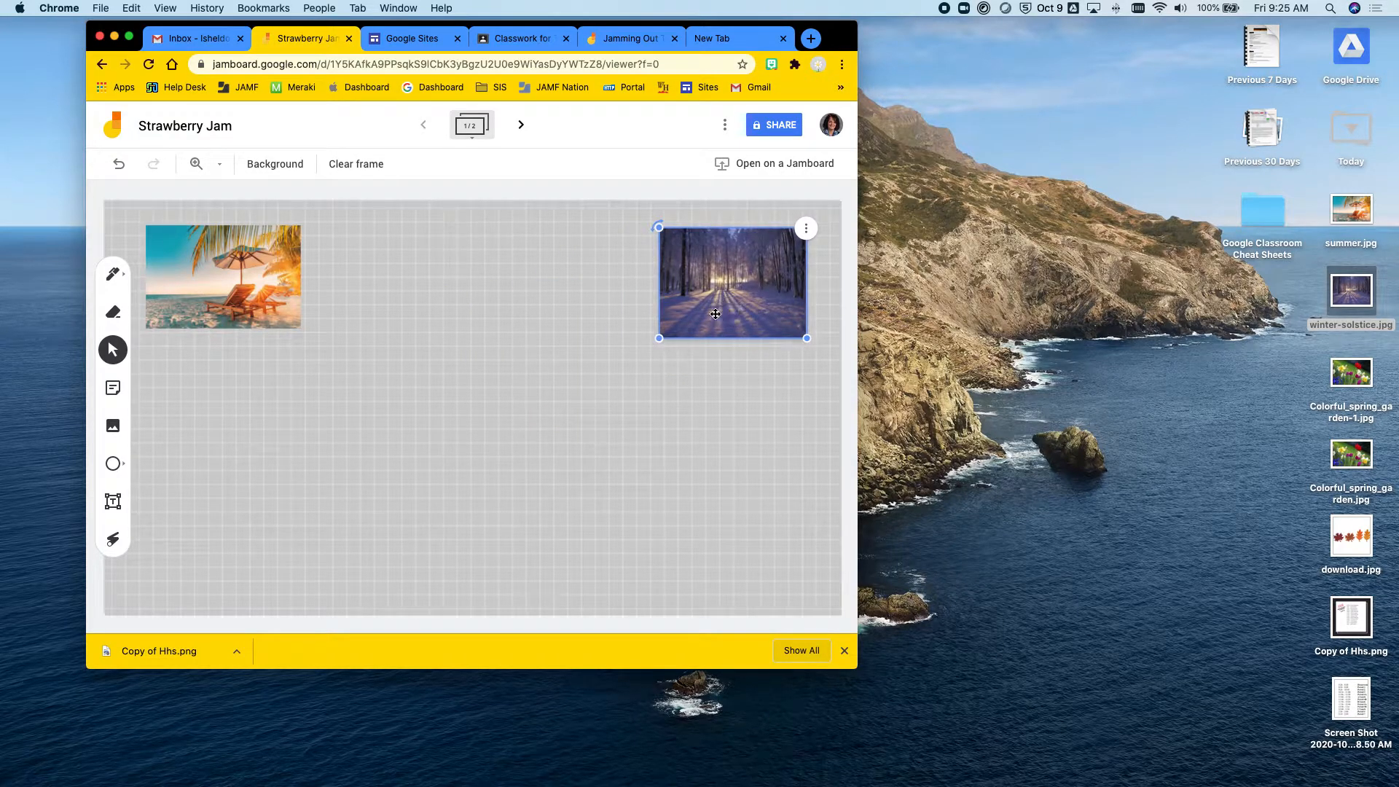
left_click(373, 324)
- Insert Colorful_spring_garden-1.jpg from the desktop, shrink it and place it in the frame's lower-left corner
left_click(113, 425)
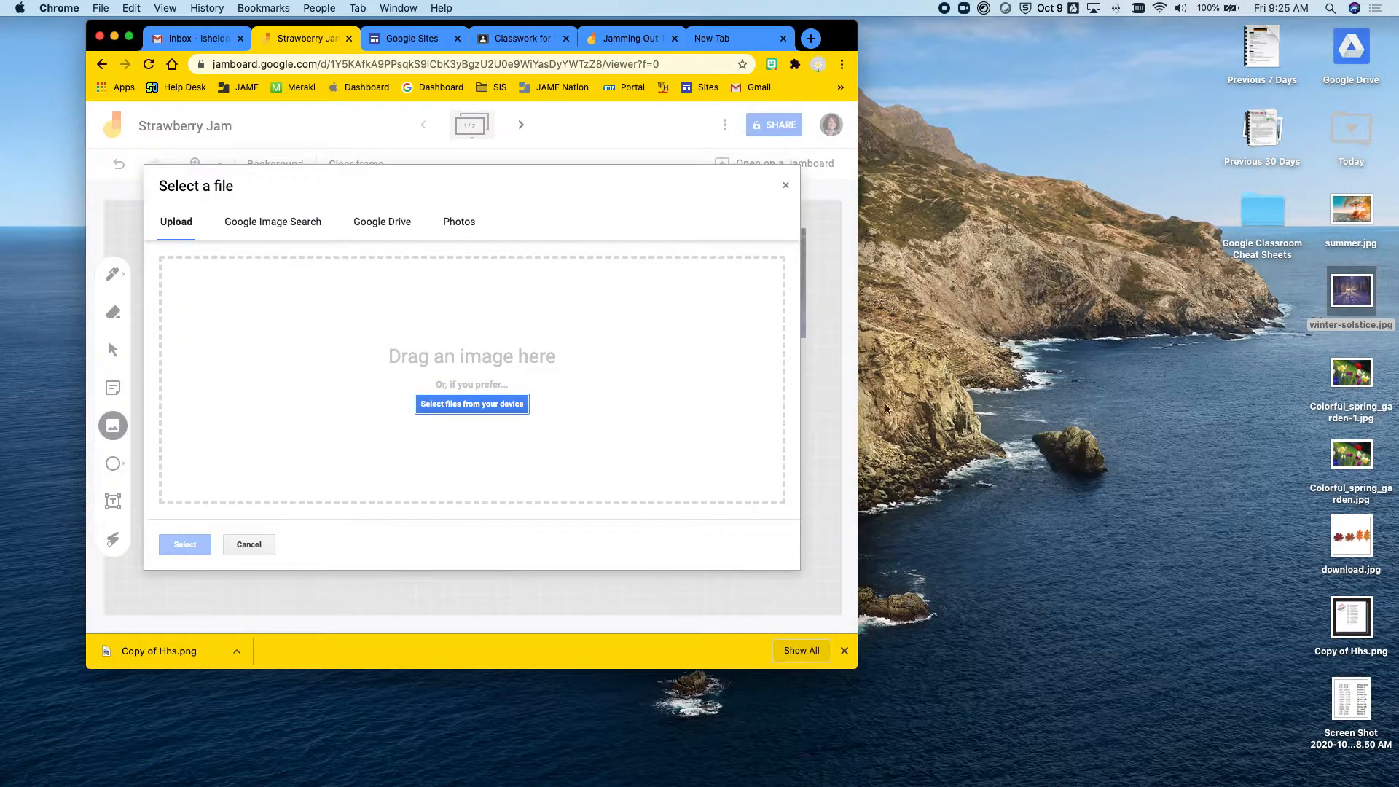
left_click_drag(1352, 373, 460, 399)
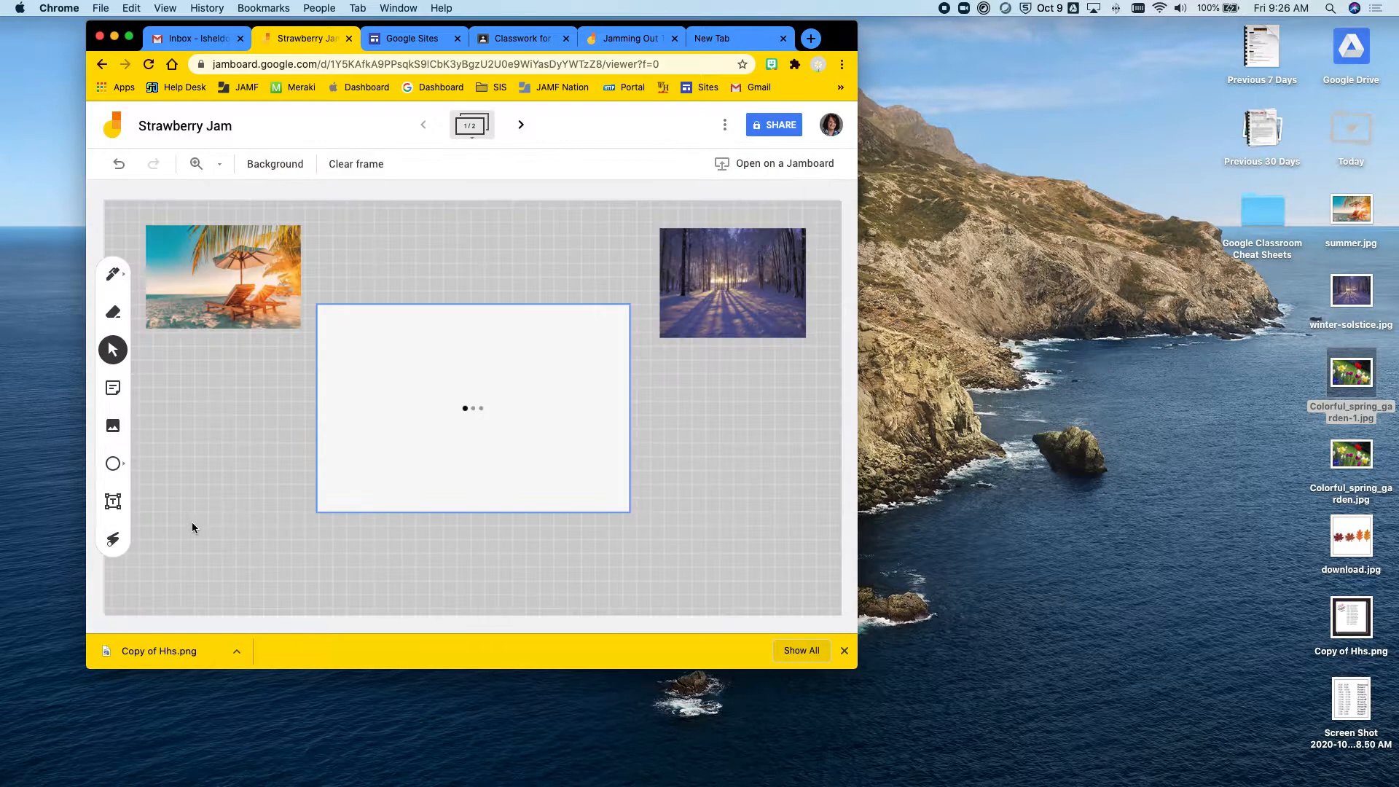
left_click_drag(424, 470, 293, 534)
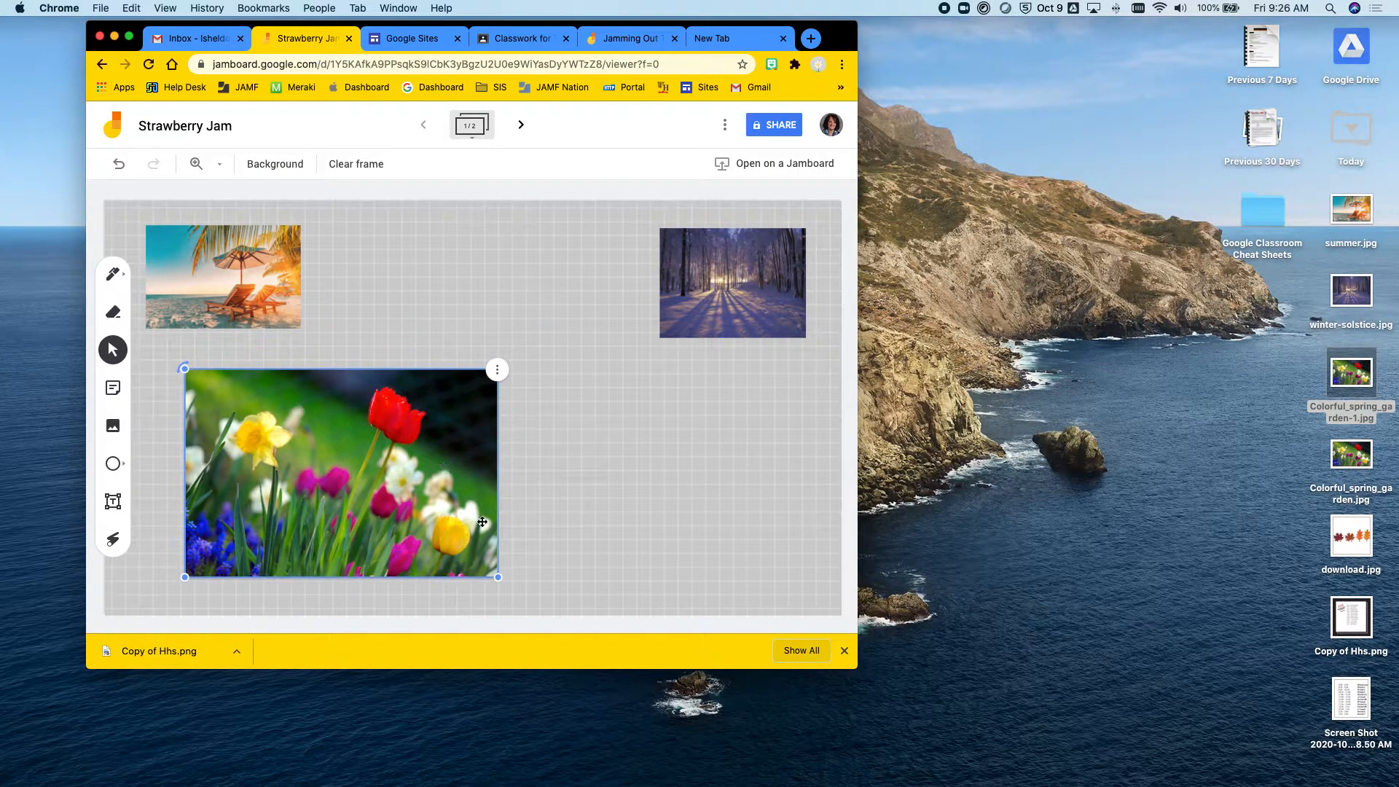
left_click_drag(500, 578, 381, 500)
left_click_drag(347, 472, 296, 574)
left_click(208, 368)
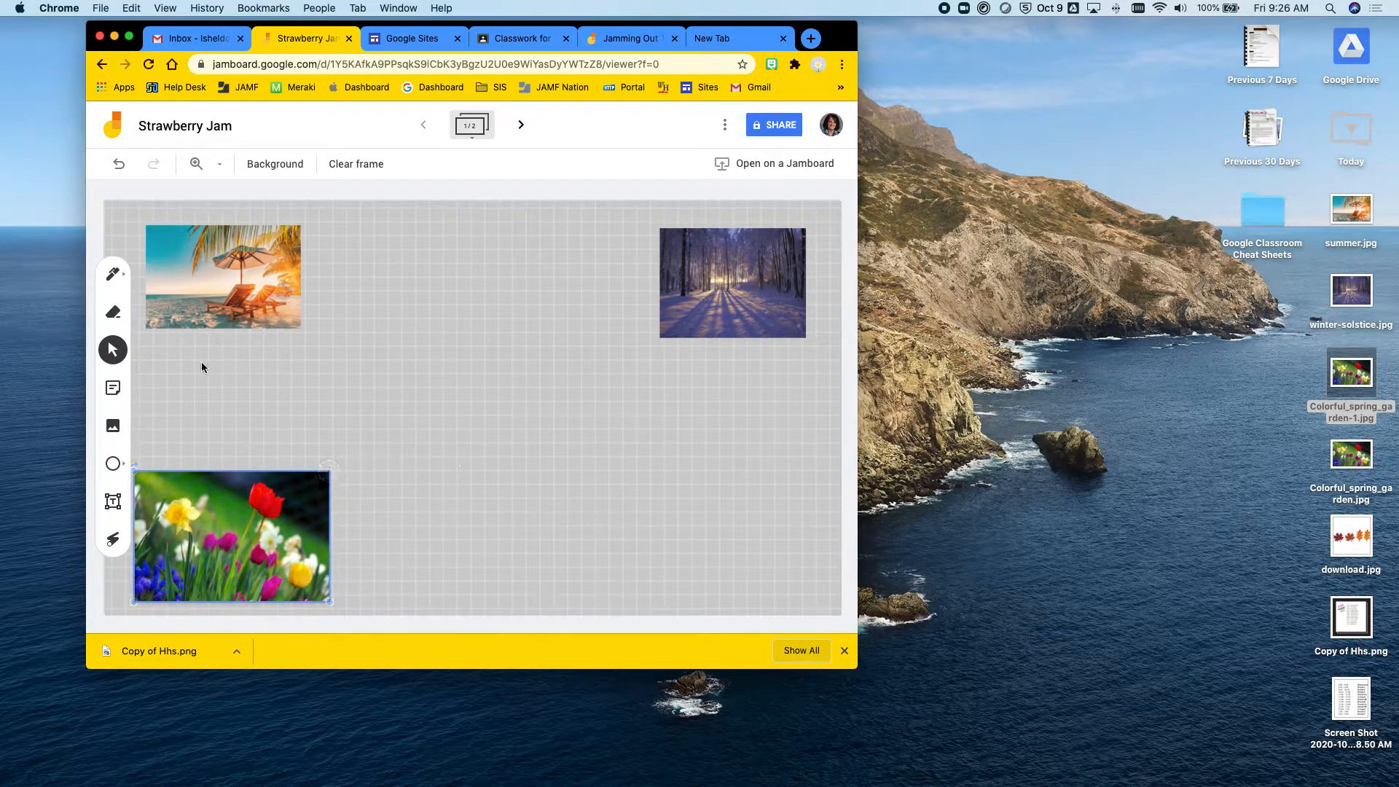
- Insert download.jpg with the autumn leaves from the desktop, shrink it and place it in the frame's lower-right corner
left_click(114, 426)
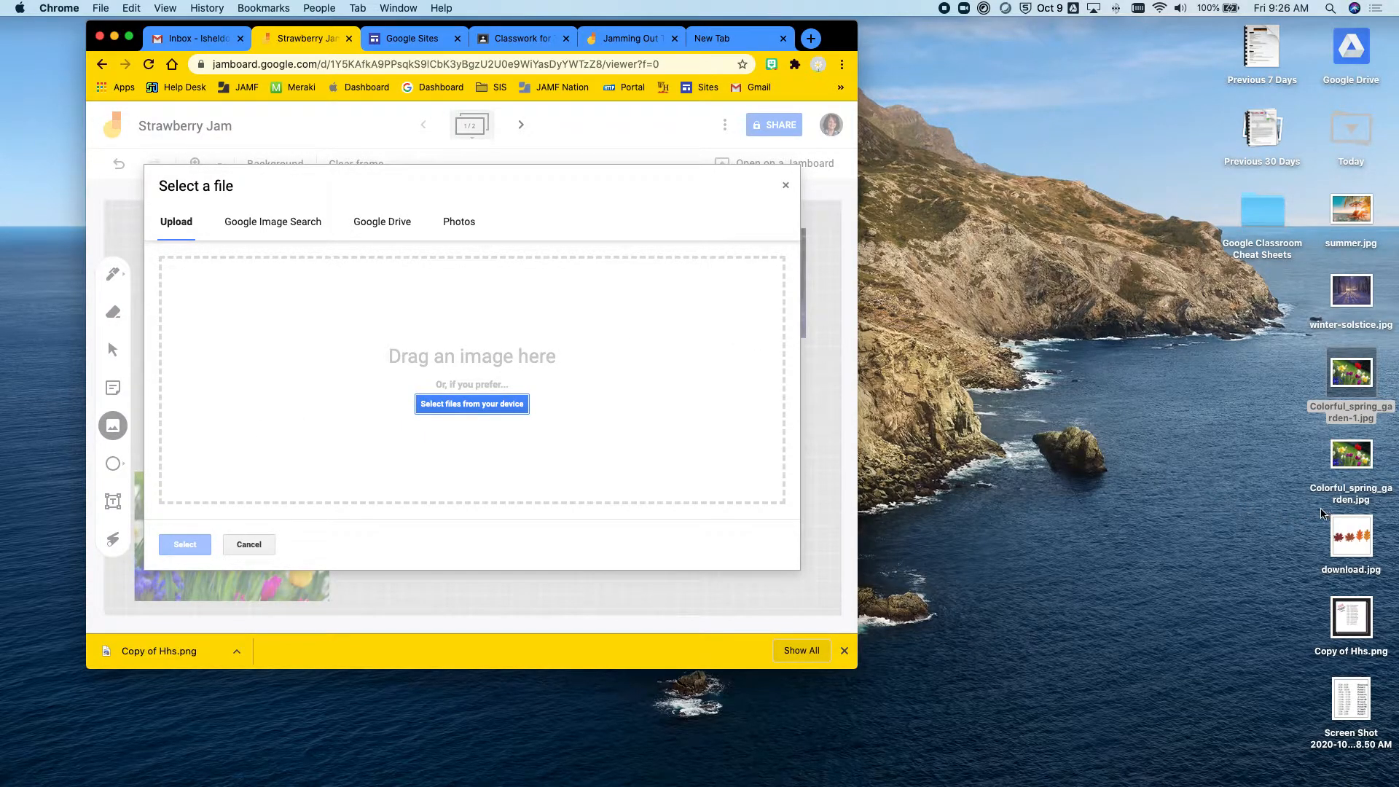
left_click_drag(1352, 532, 580, 417)
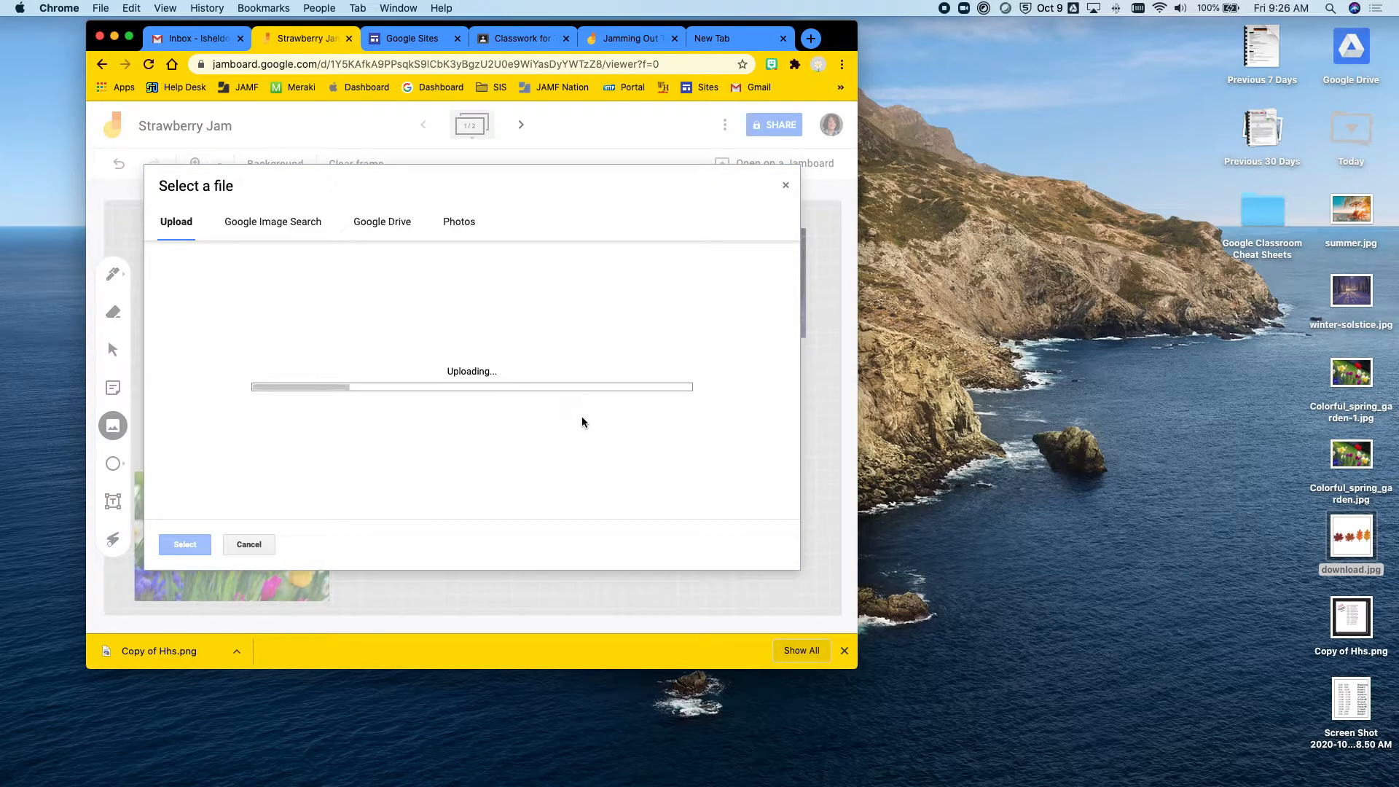
left_click_drag(470, 425, 664, 513)
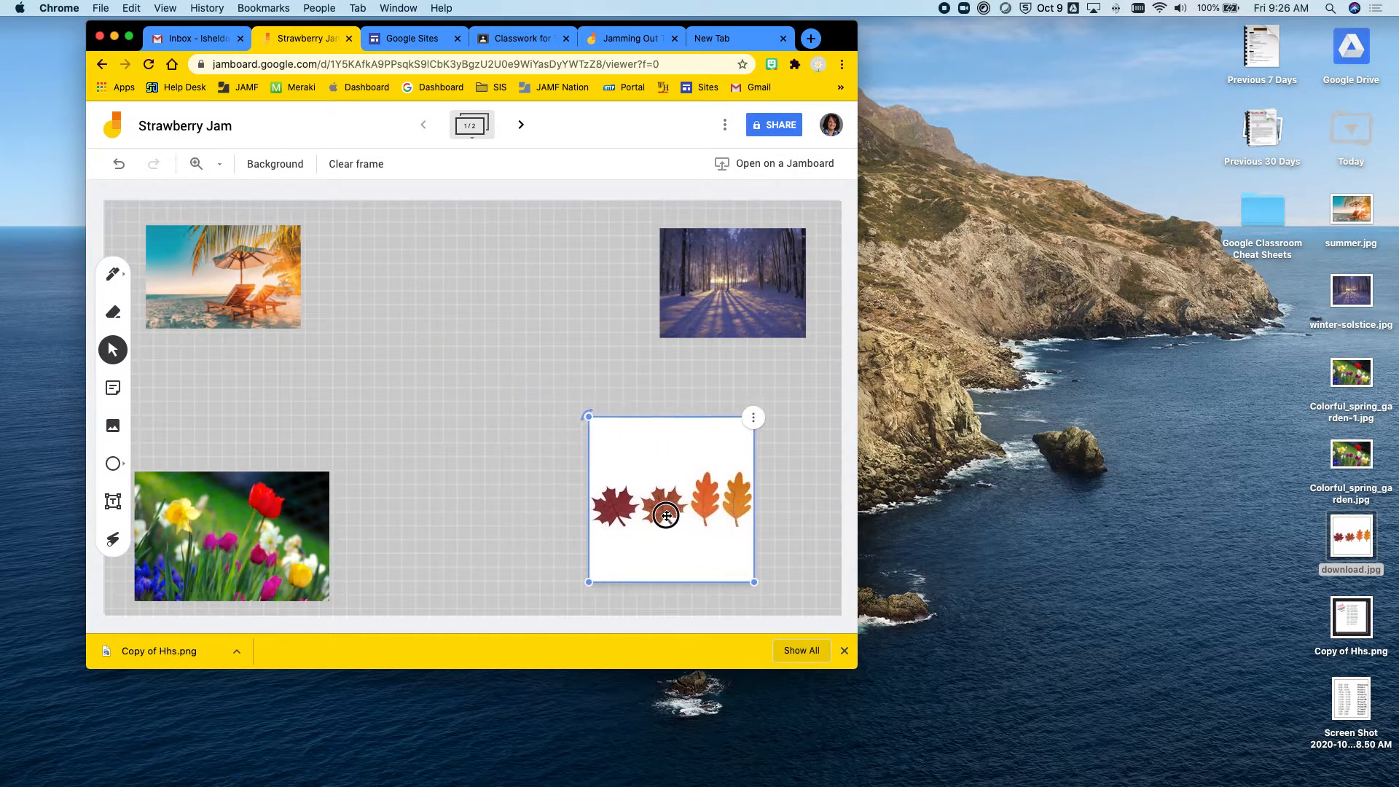
left_click_drag(588, 583, 628, 544)
left_click_drag(660, 491, 702, 545)
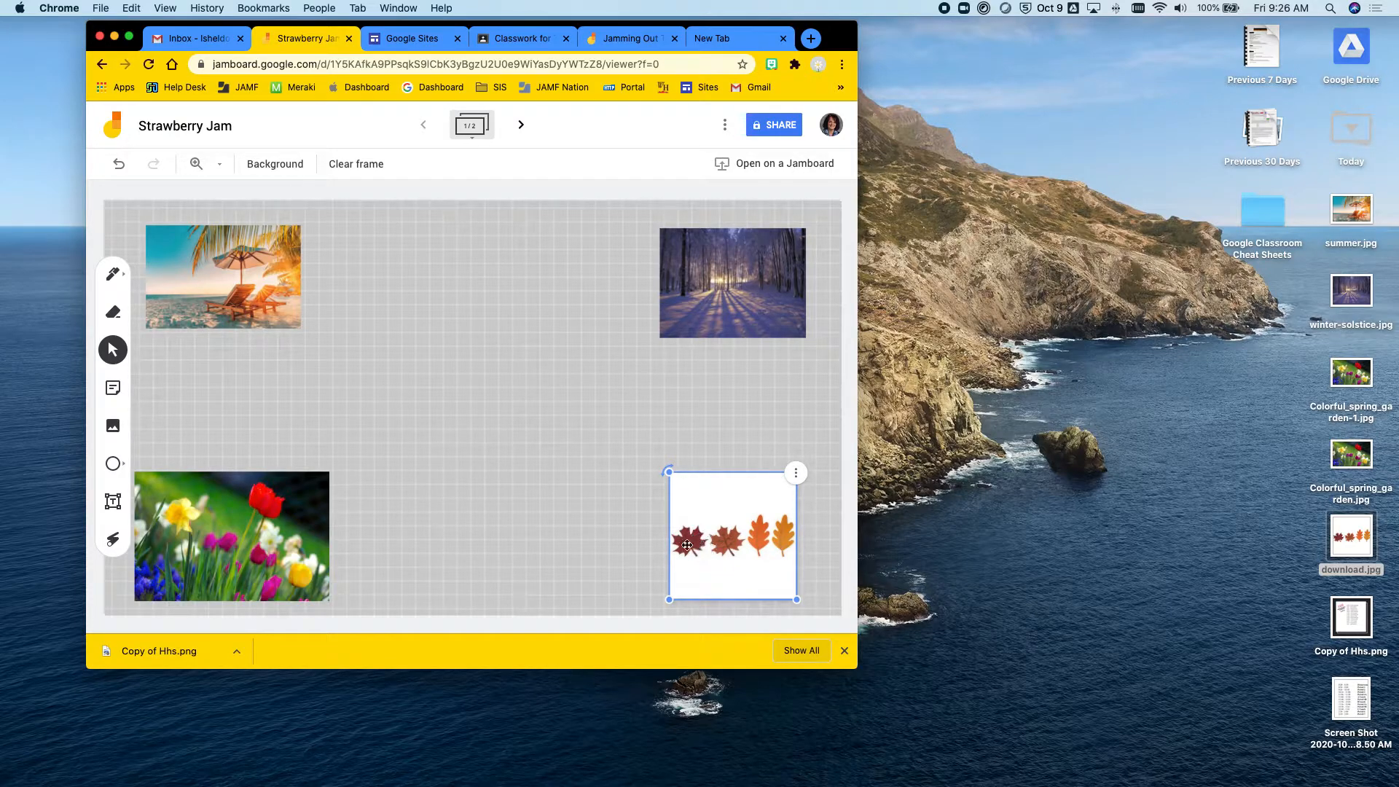
left_click(500, 483)
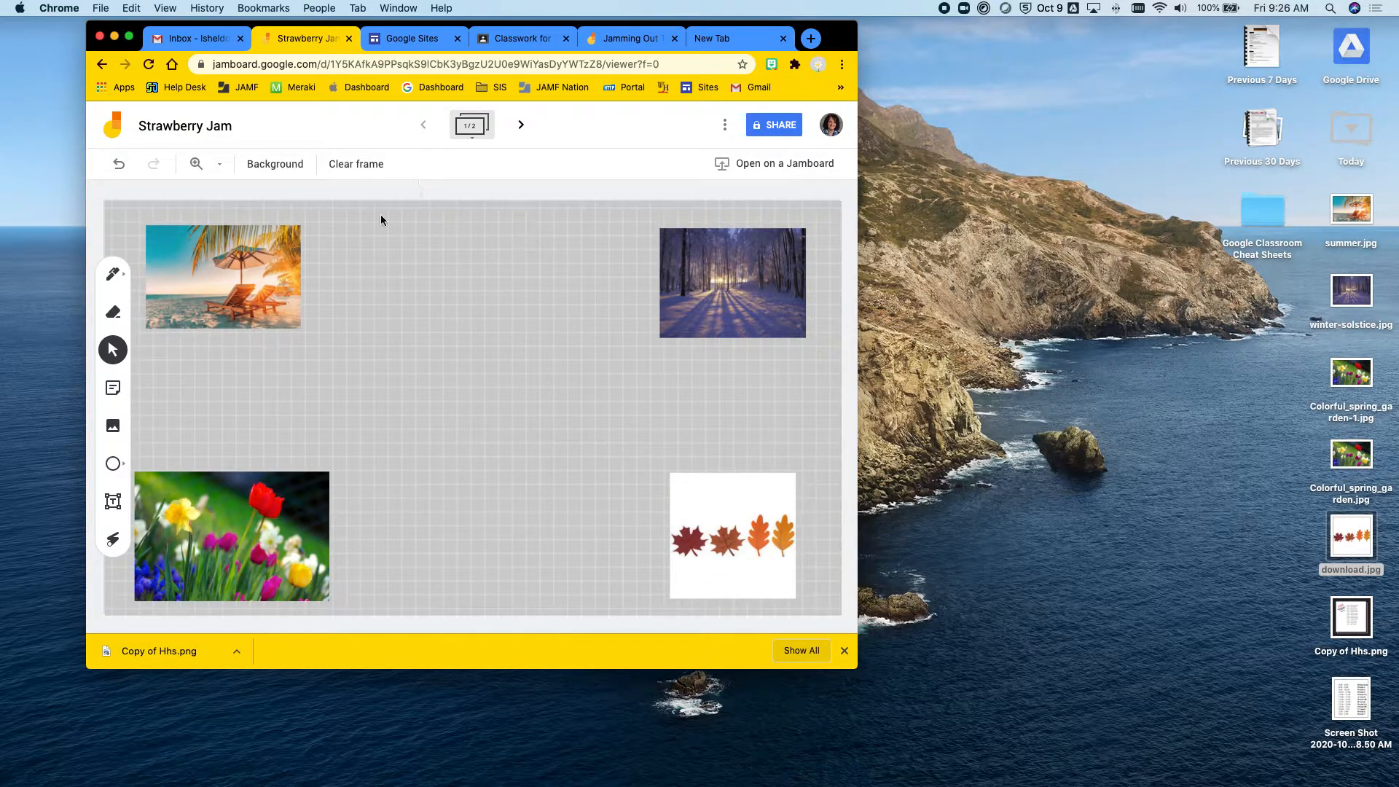
- Shift the beach image and the spring flower image slightly to the right, away from the frame's edge
left_click_drag(249, 291, 260, 292)
left_click_drag(252, 518, 260, 516)
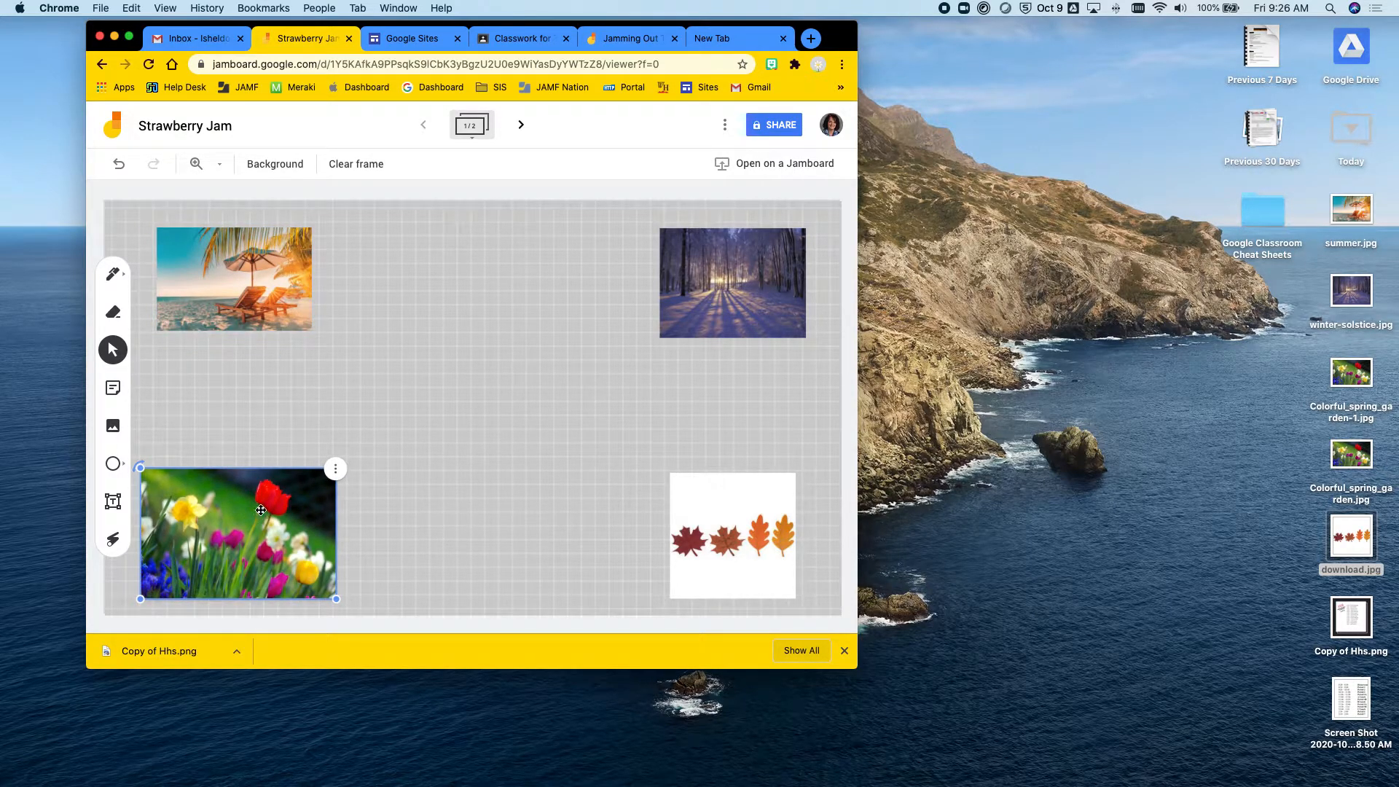
left_click(114, 444)
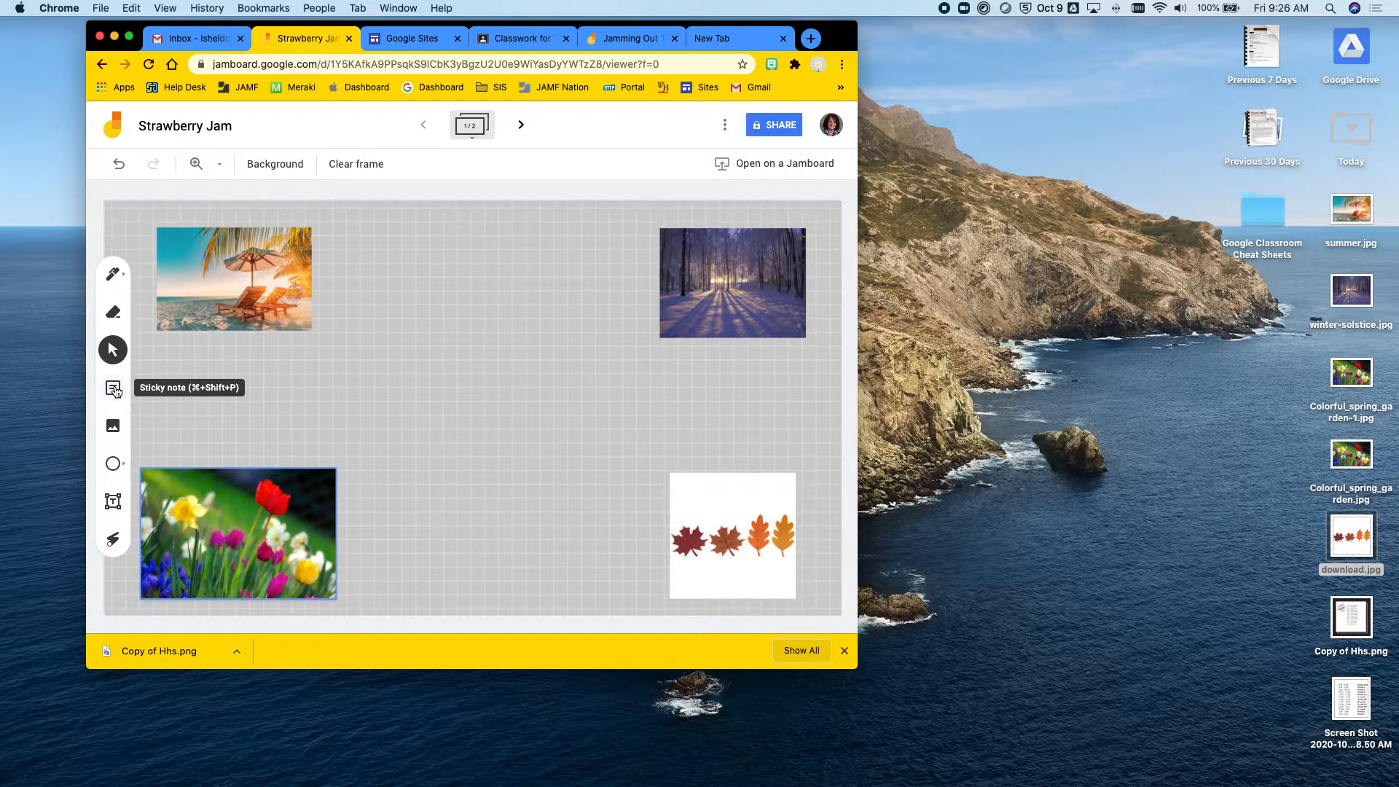
- Add a yellow sticky note reading "What season is your favorite? Write name under your ...." and discard the extra blank note
left_click(114, 388)
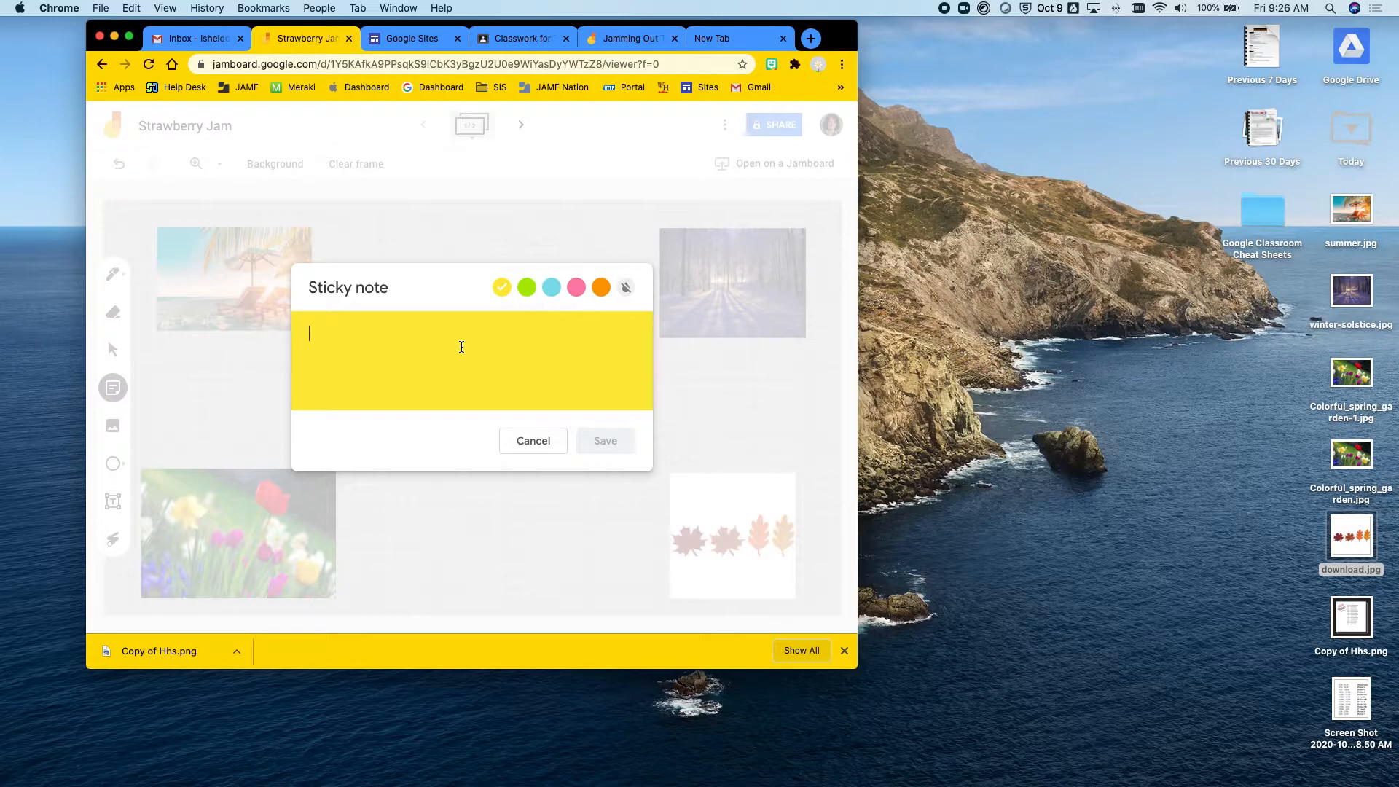
type("Pic")
key("BackSpace")
key("BackSpace")
key("BackSpace")
type("What d")
type("easno")
key("BackSpace")
key("BackSpace")
type("on is your favorite")
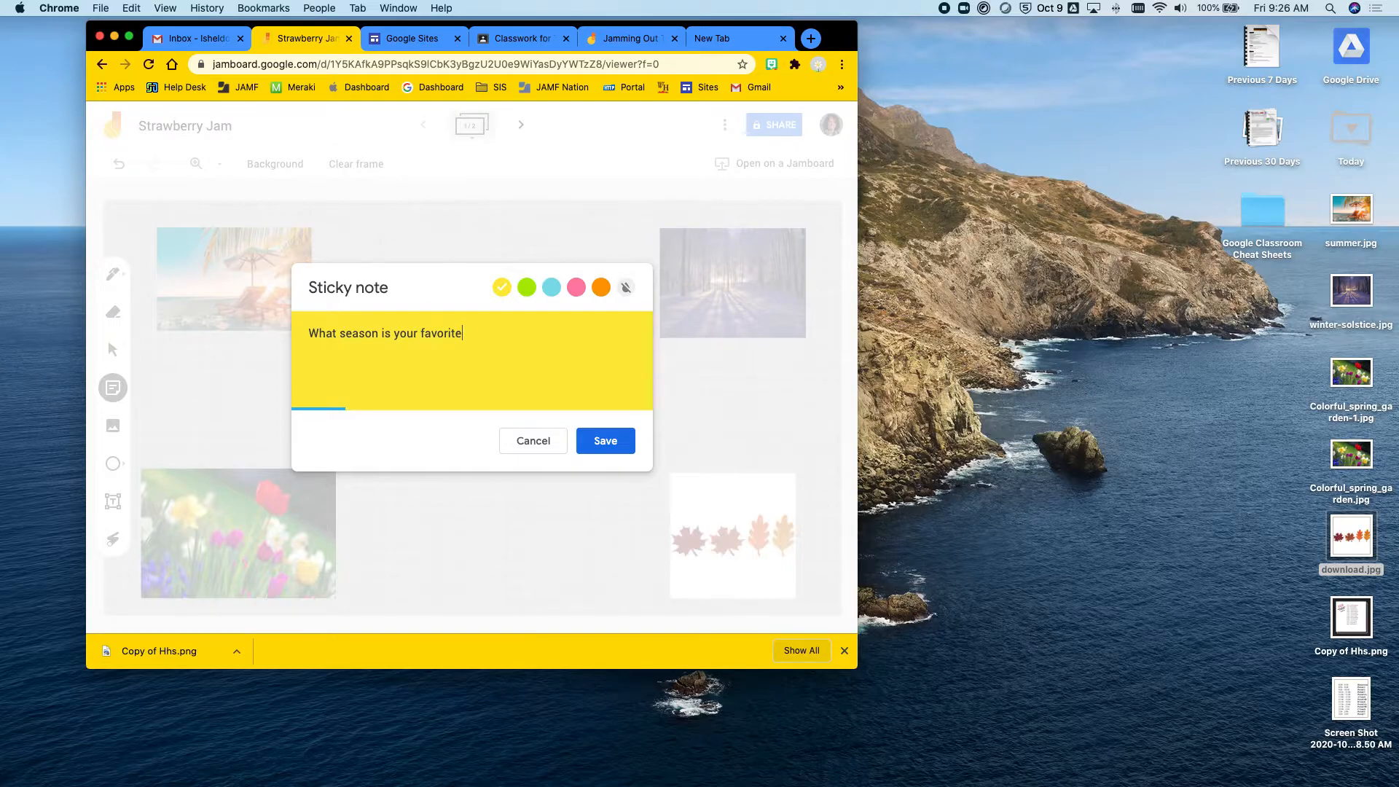
type("? Put")
key("BackSpace")
key("BackSpace")
key("BackSpace")
key("BackSpace")
type("Write name under your")
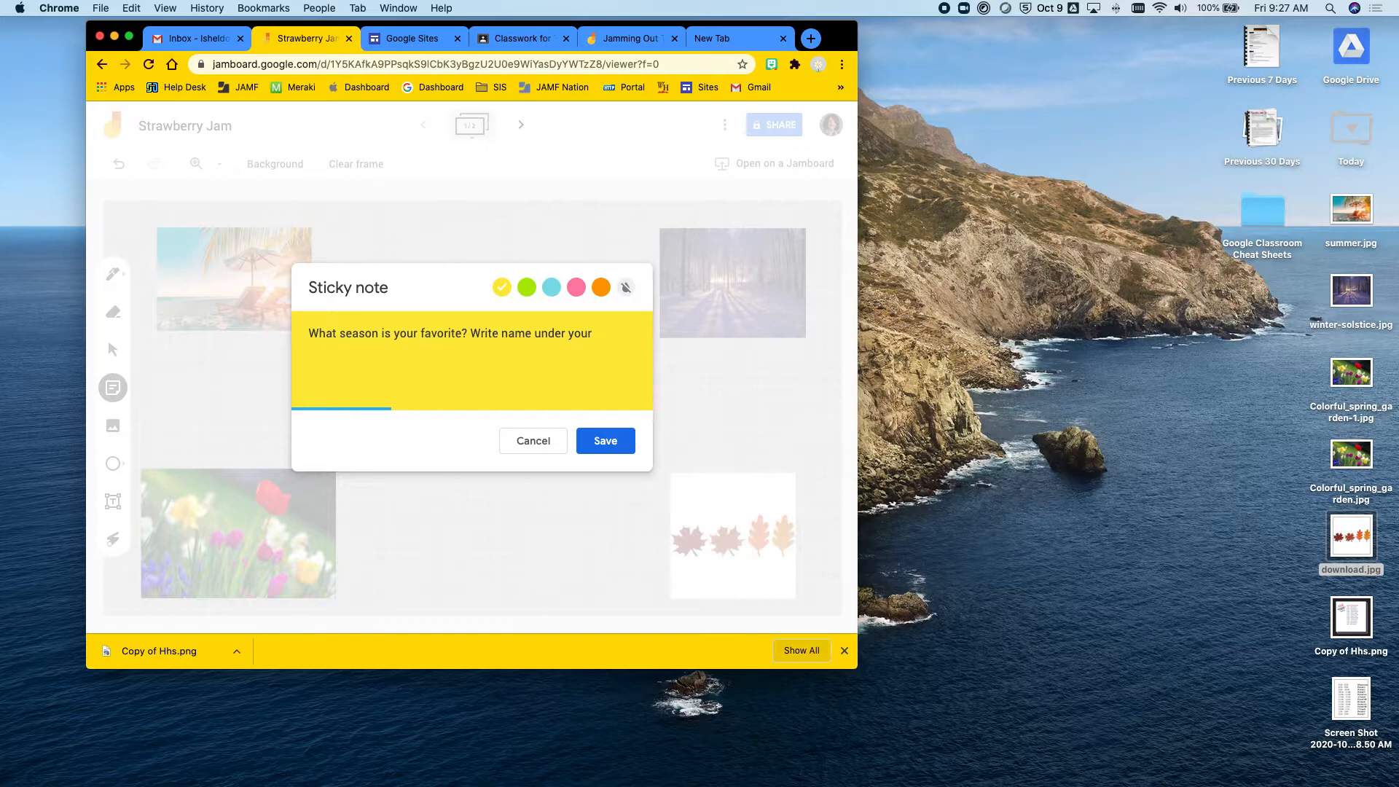
type(" ....")
left_click(609, 444)
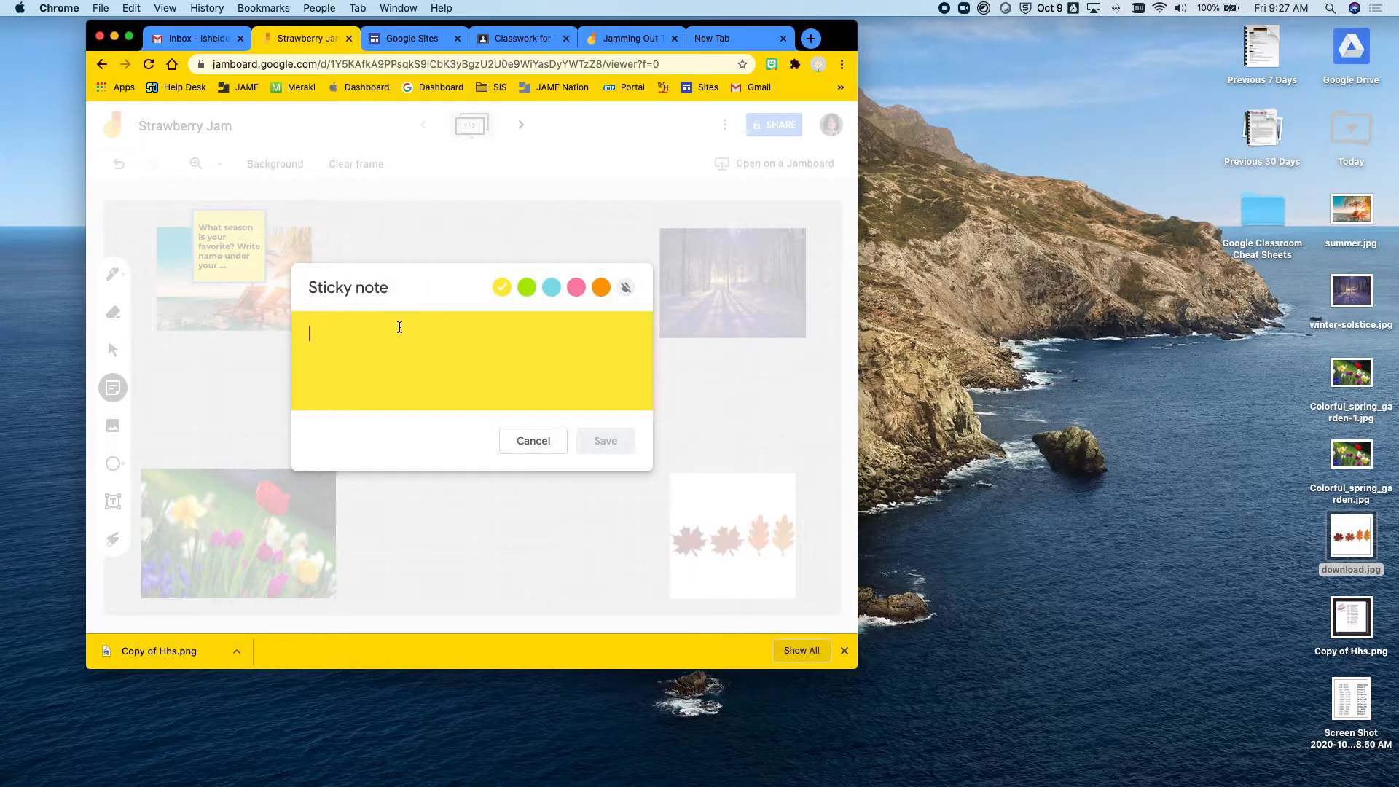
left_click(533, 440)
- Enlarge the yellow sticky note and position it near the frame's centre between the beach and winter images
left_click_drag(231, 220, 460, 261)
left_click_drag(496, 327, 635, 459)
left_click_drag(565, 387, 517, 380)
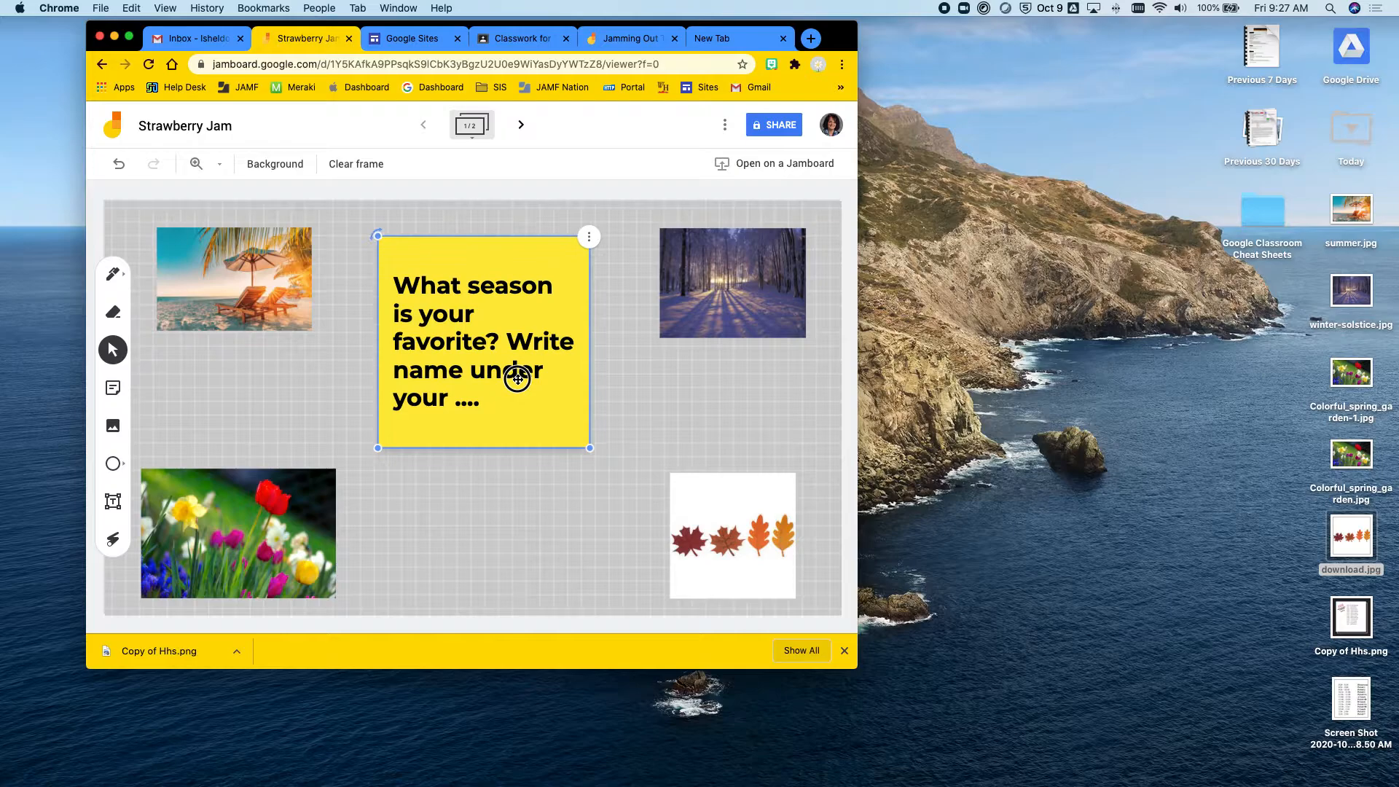
left_click(306, 365)
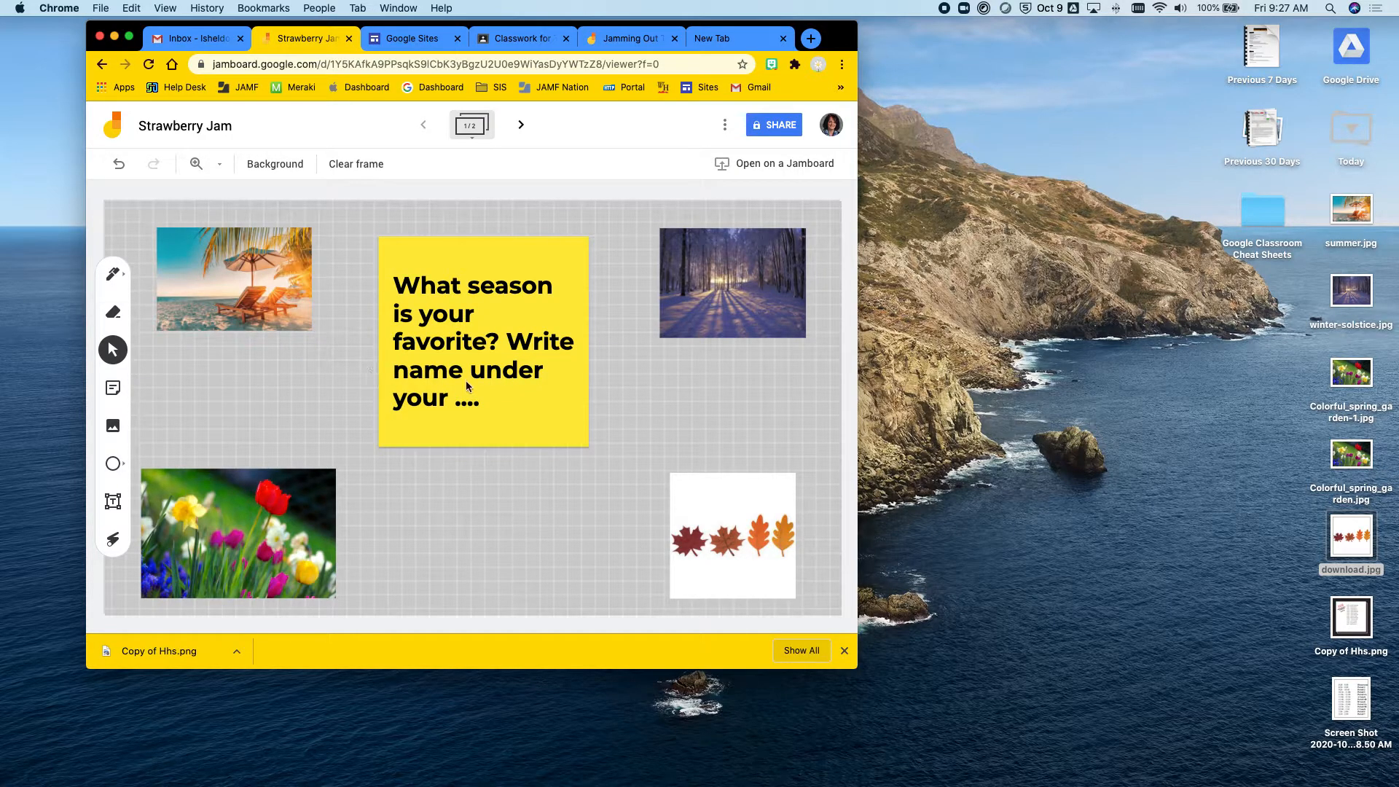